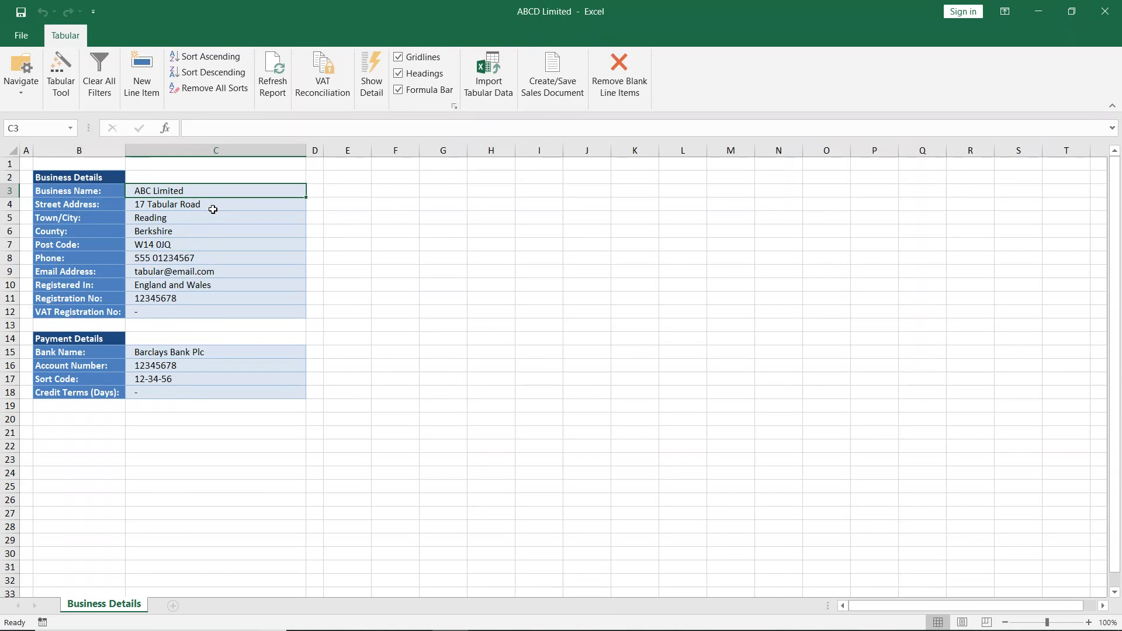
- Try to clear the protected business name cell, and set the business name to ABCD Limited with the Tabular Tool
{"action": "key", "text": "Delete"}
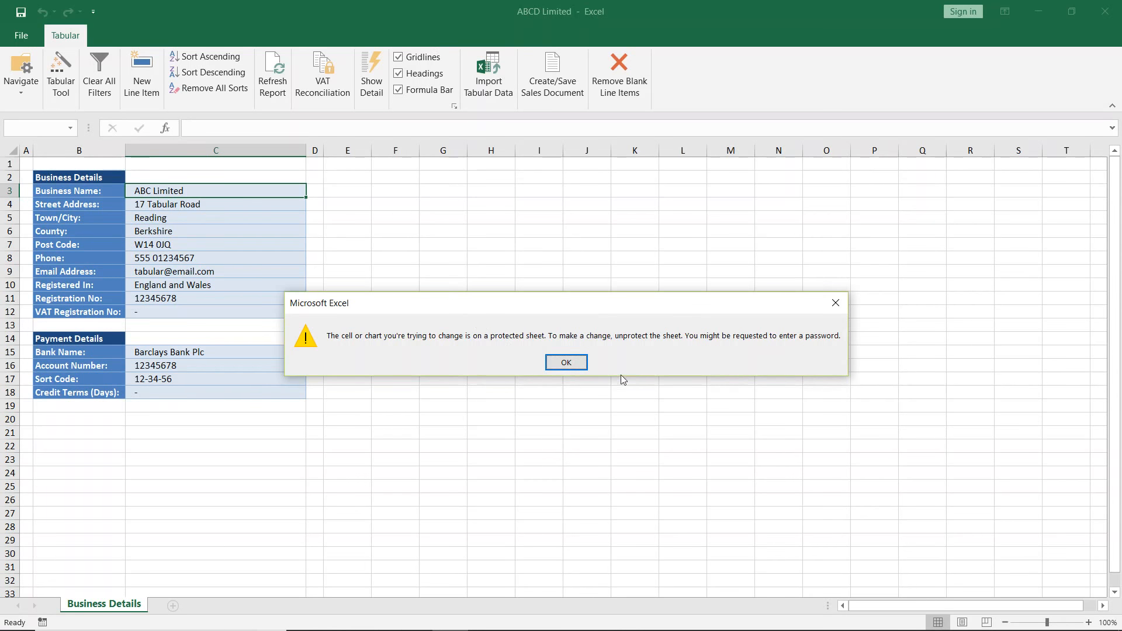
{"action": "left_click", "coordinate": [567, 362]}
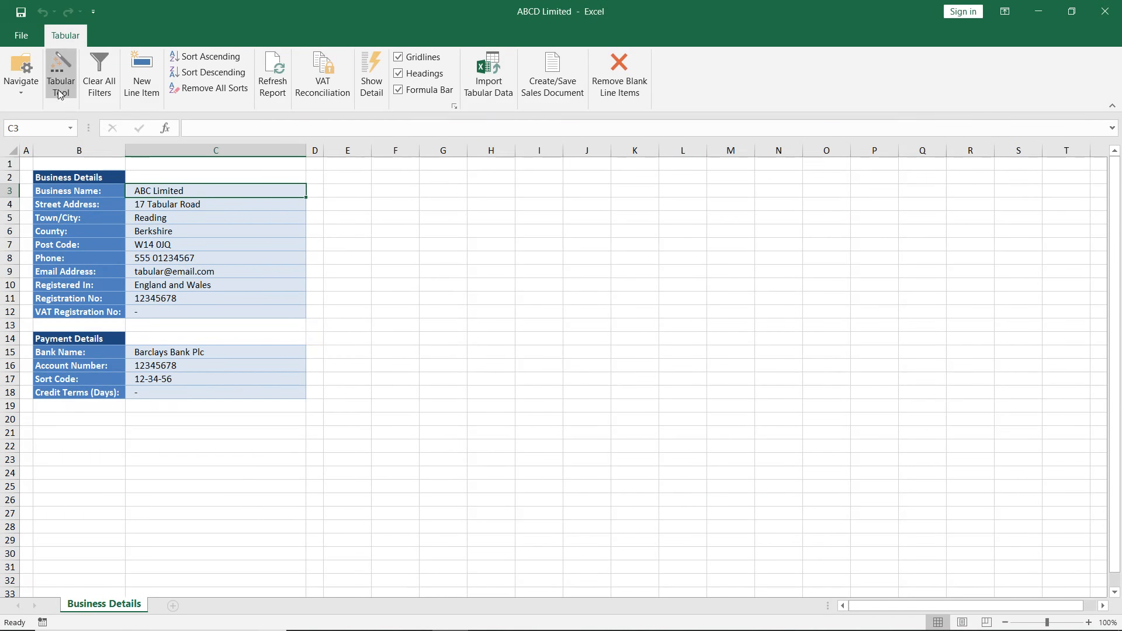
{"action": "left_click", "coordinate": [60, 64]}
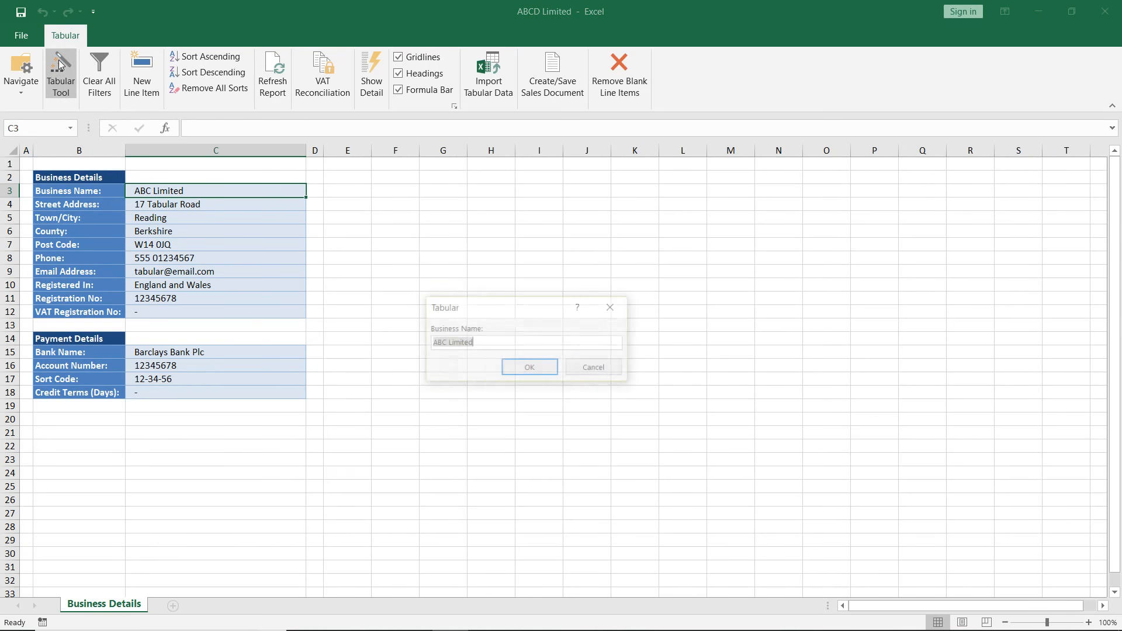
{"action": "left_click", "coordinate": [445, 345]}
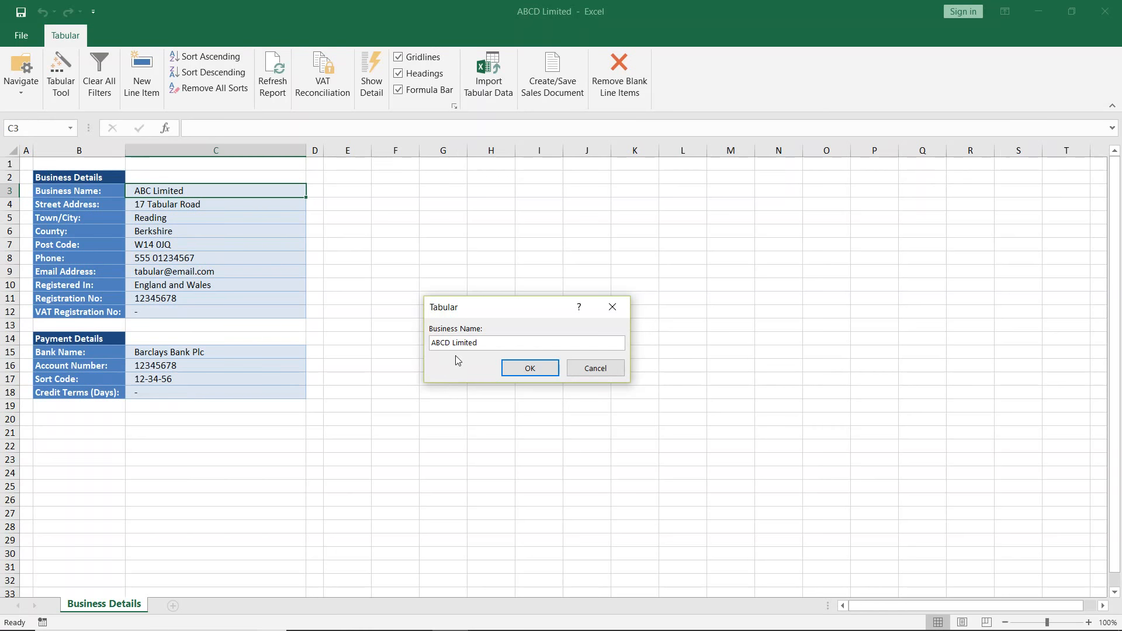
{"action": "left_click", "coordinate": [529, 368]}
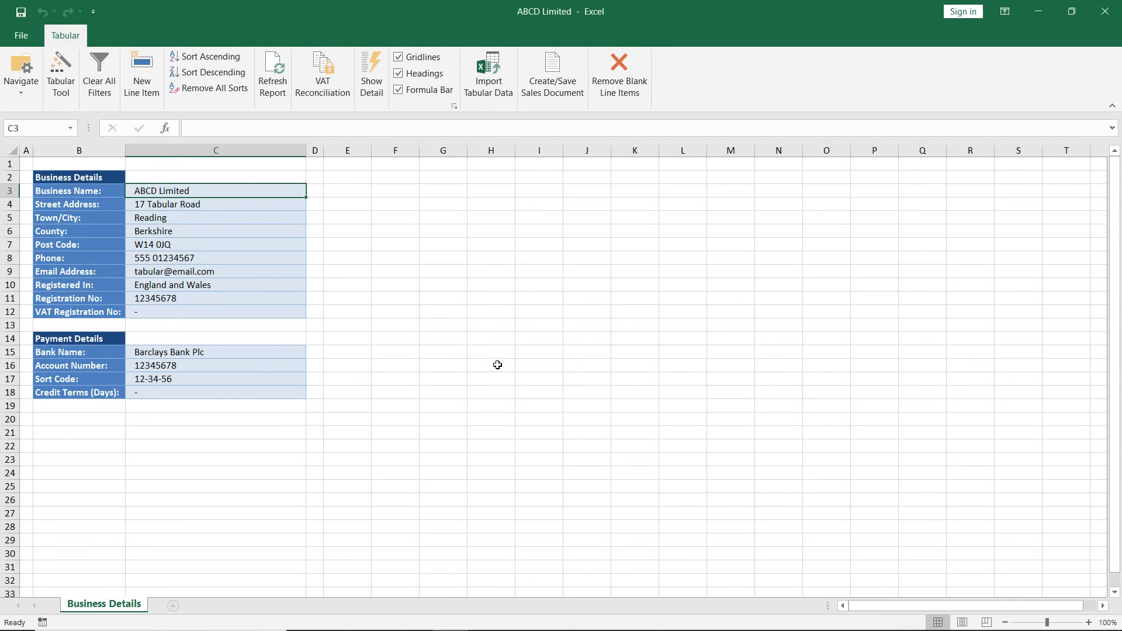
- Review the value cells of the Business Details and Payment Details tables, including the credit terms cell
{"action": "left_click_drag", "start_coordinate": [212, 191], "coordinate": [216, 312]}
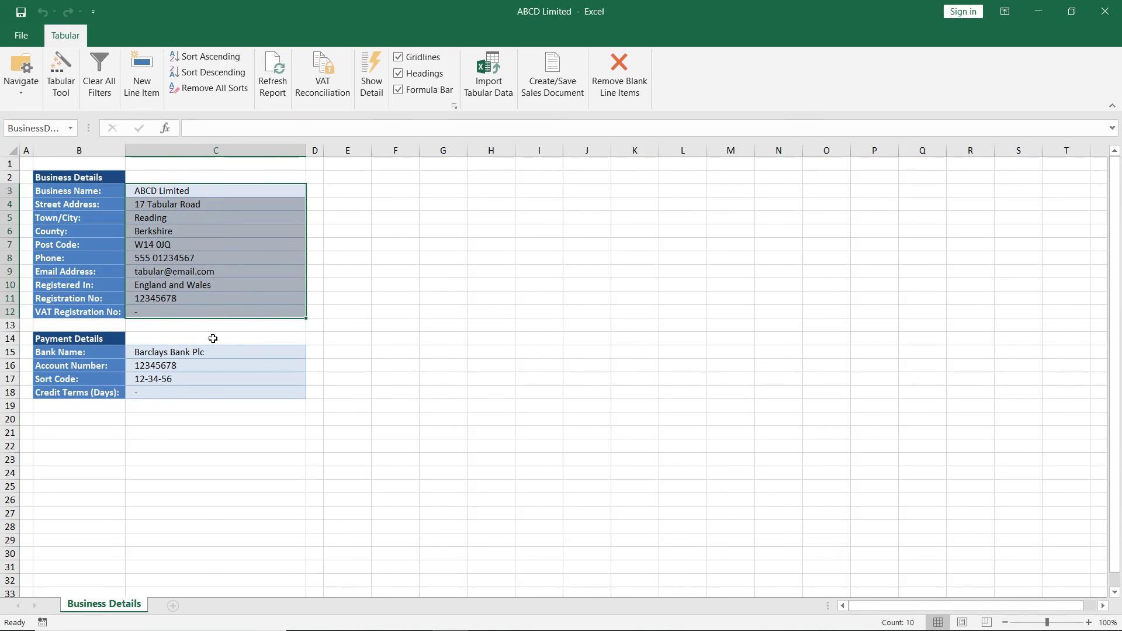
{"action": "left_click_drag", "start_coordinate": [209, 353], "coordinate": [211, 386]}
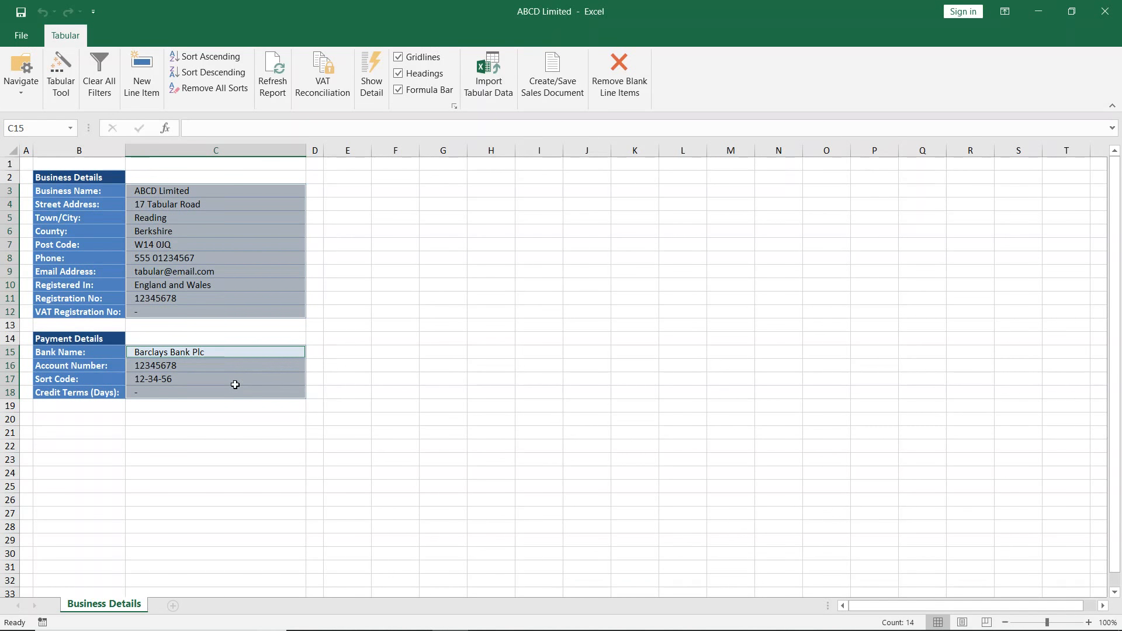
{"action": "left_click", "coordinate": [336, 314]}
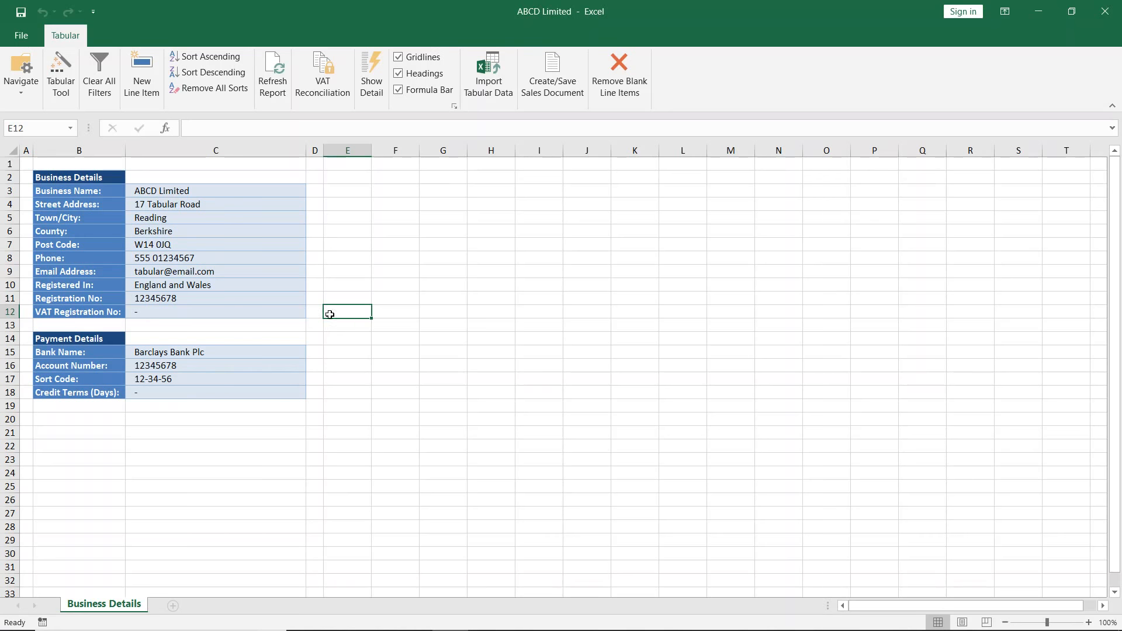
{"action": "left_click", "coordinate": [158, 392]}
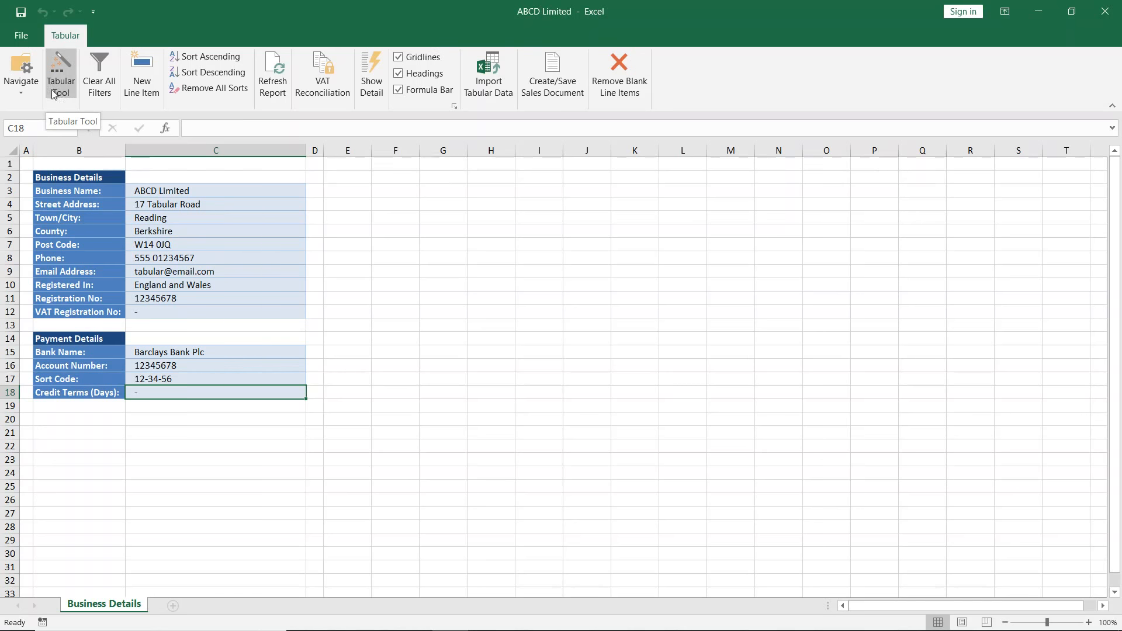
- Go to the Transactions sheet and check the reference and locked status of the March 2018 service charges transaction
{"action": "left_click", "coordinate": [29, 90]}
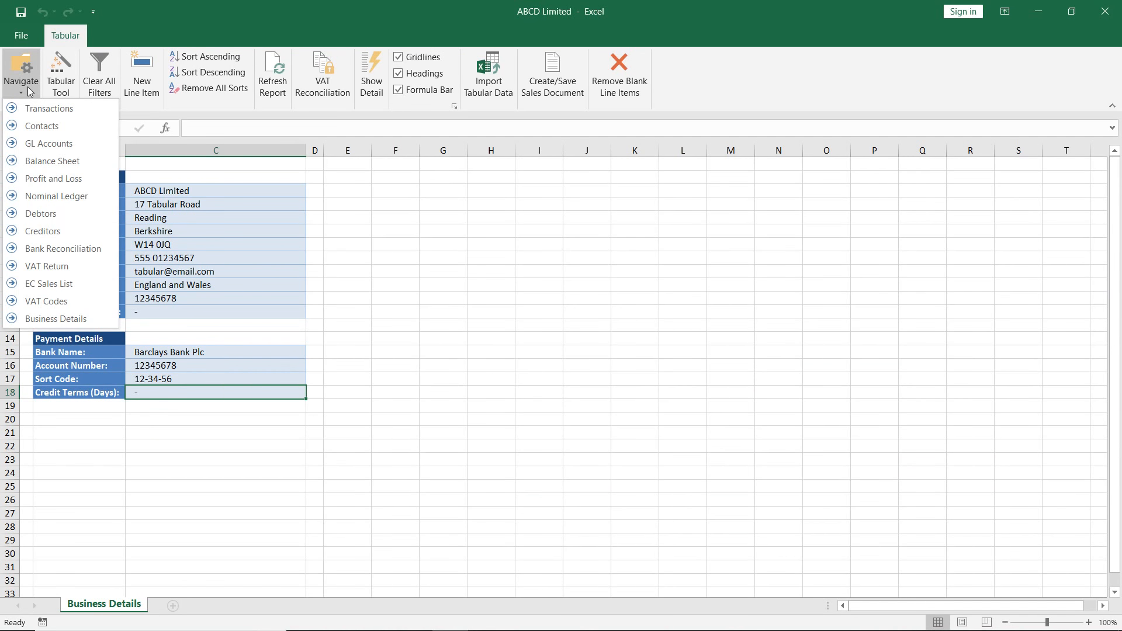
{"action": "left_click", "coordinate": [38, 109]}
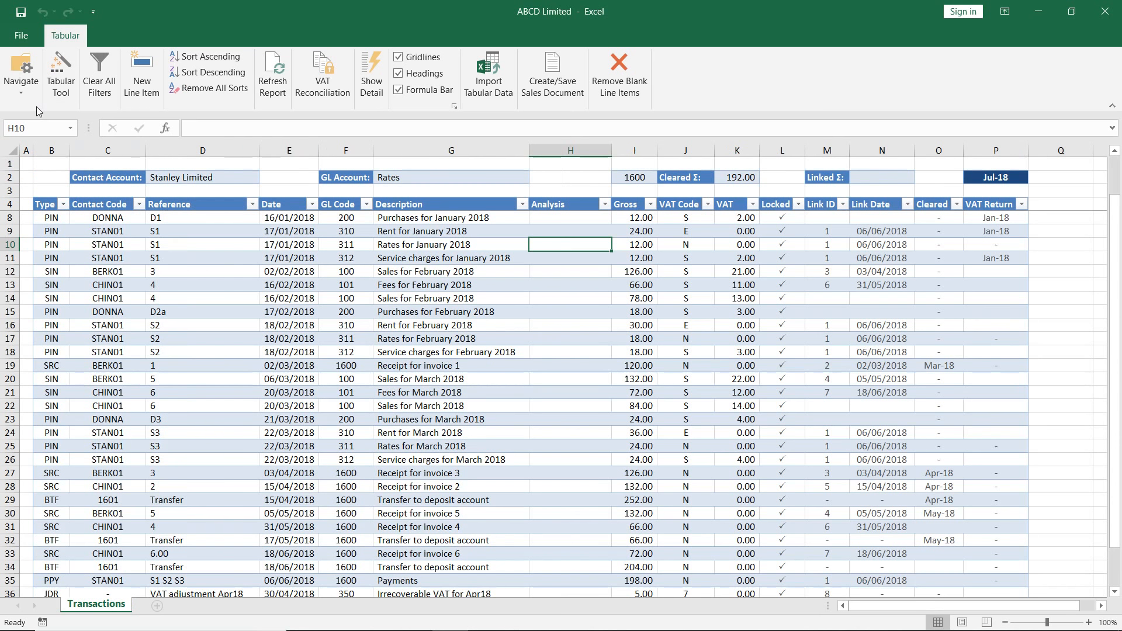
{"action": "scroll", "coordinate": [416, 406], "scroll_direction": "down", "scroll_amount": 4}
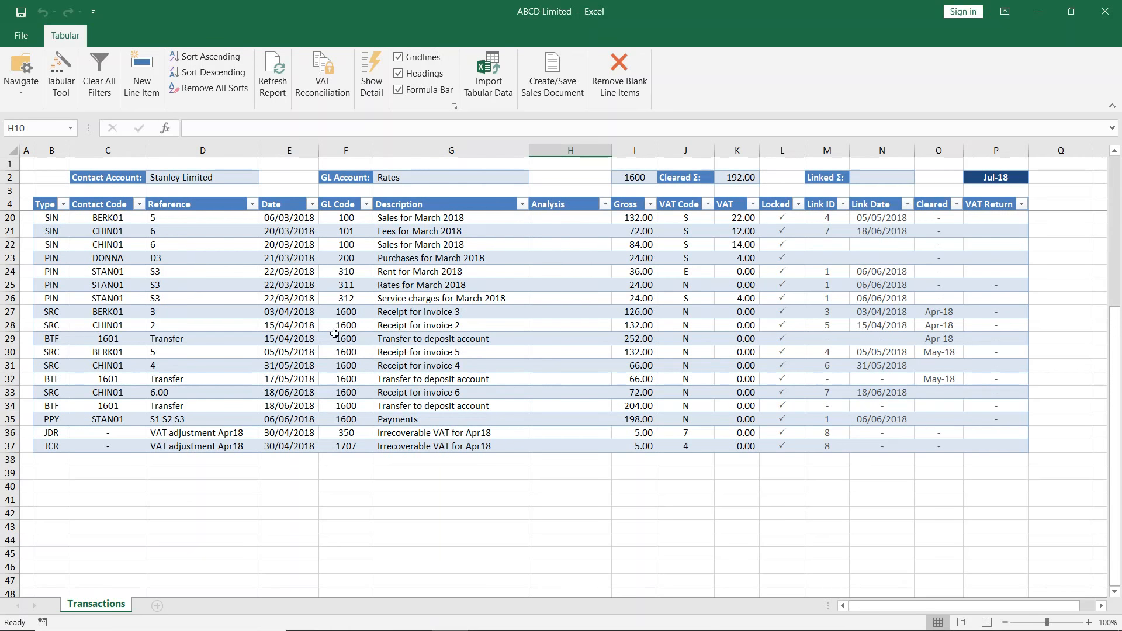
{"action": "left_click", "coordinate": [191, 298]}
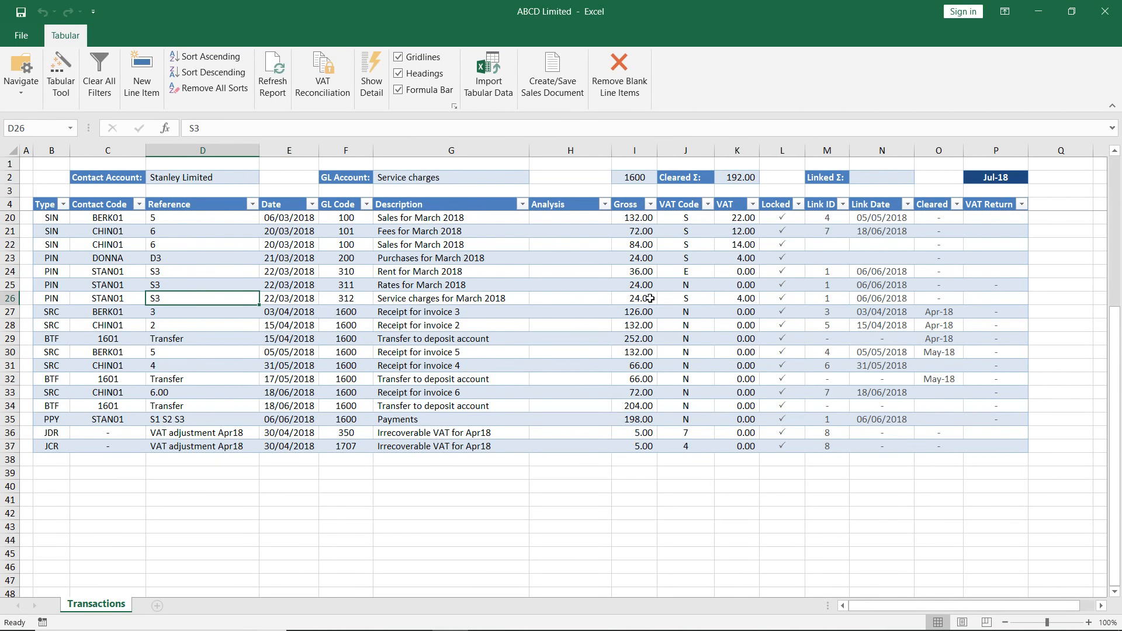
{"action": "left_click", "coordinate": [783, 298]}
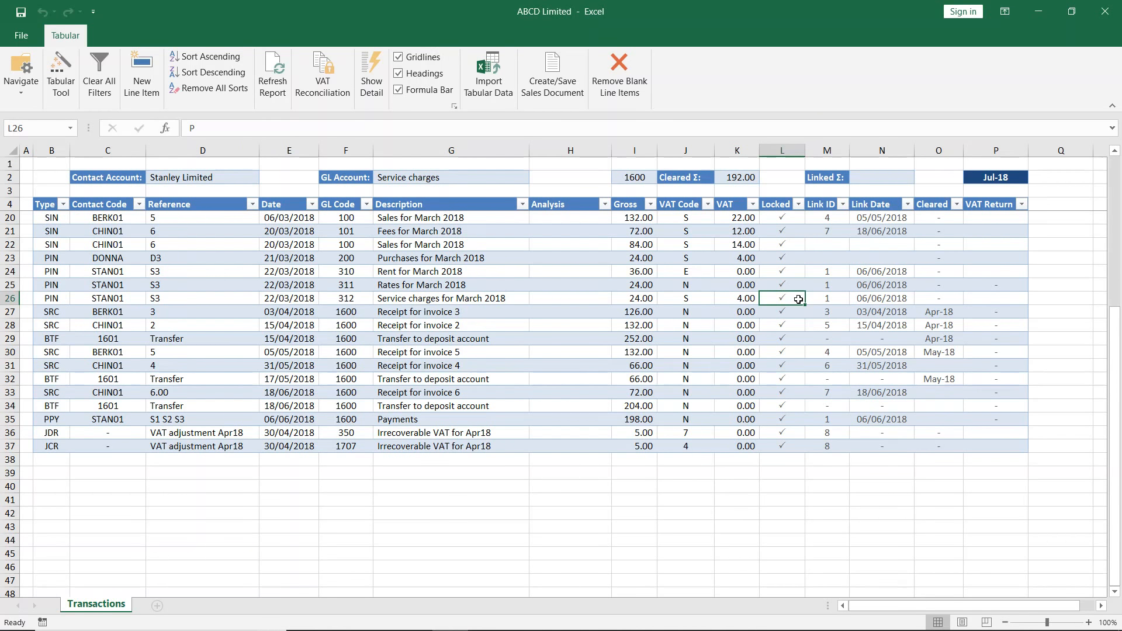
- Try to edit the reference of the locked March 2018 service charges transaction directly in its cell
{"action": "left_click", "coordinate": [171, 299]}
{"action": "double_click", "coordinate": [171, 298]}
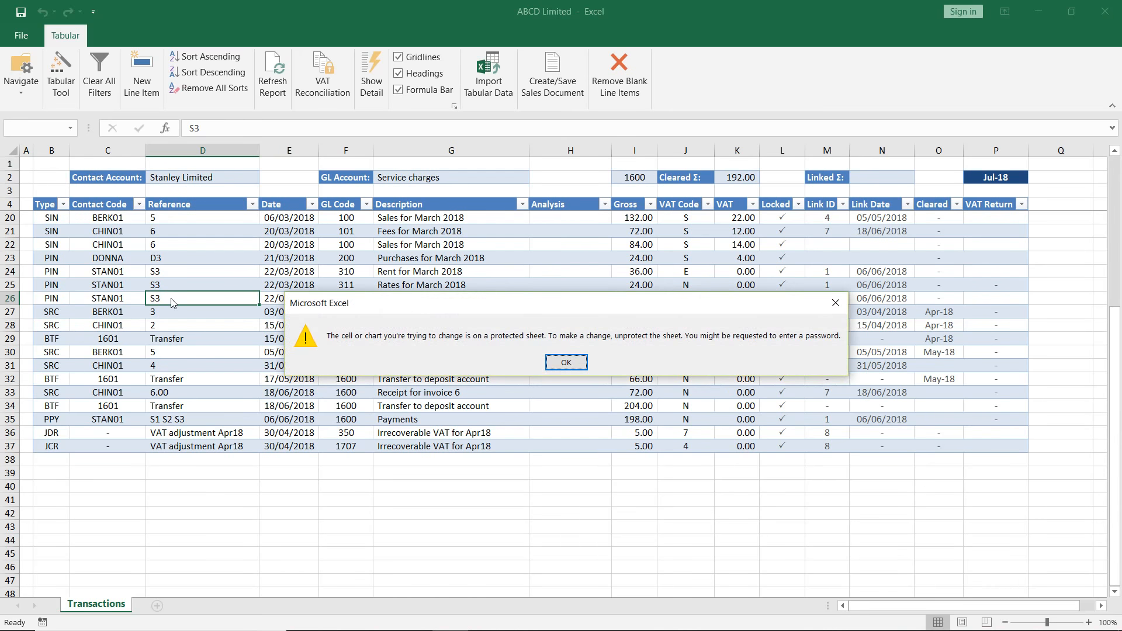
{"action": "left_click", "coordinate": [566, 363]}
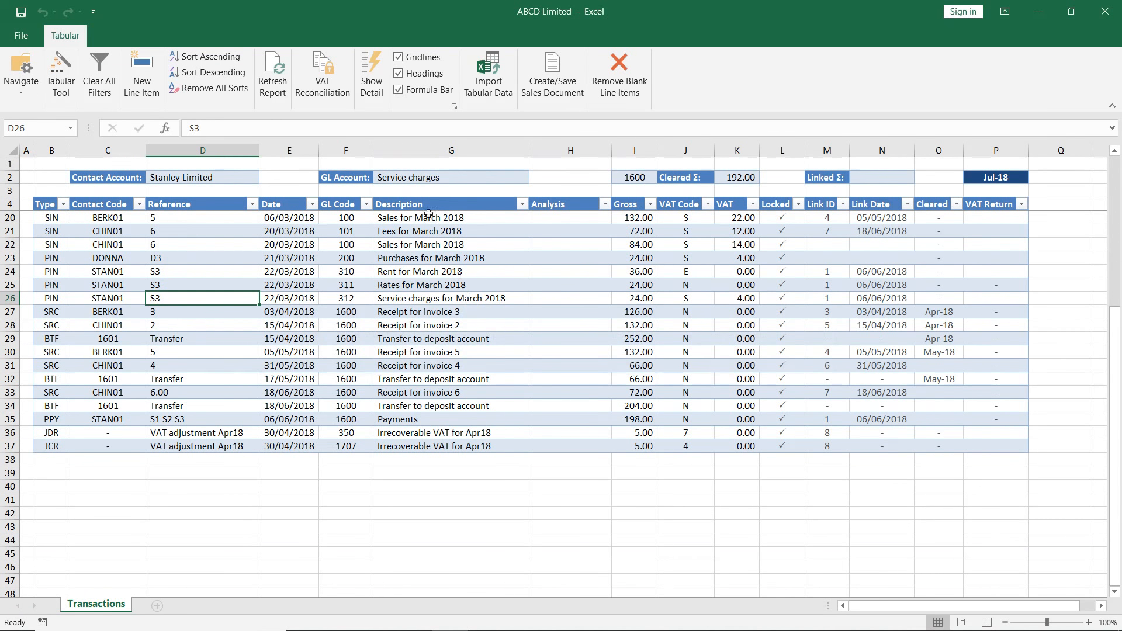
- Add a new line item below the last transaction and enter "sdfs" as its reference
{"action": "left_click", "coordinate": [148, 81]}
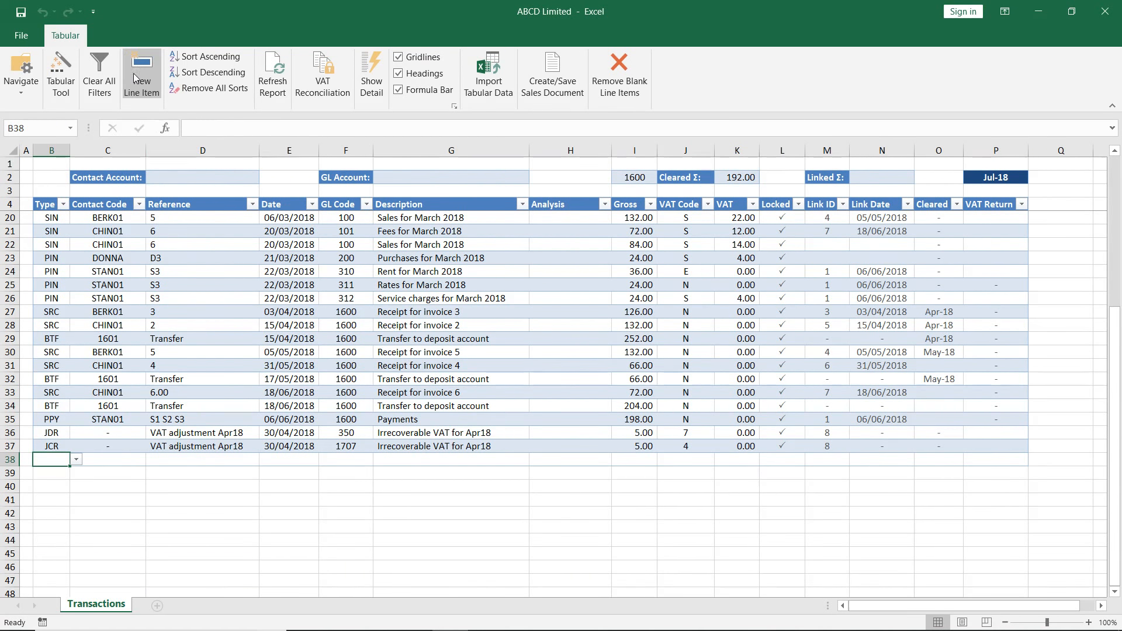
{"action": "left_click", "coordinate": [178, 462]}
{"action": "left_click", "coordinate": [133, 462]}
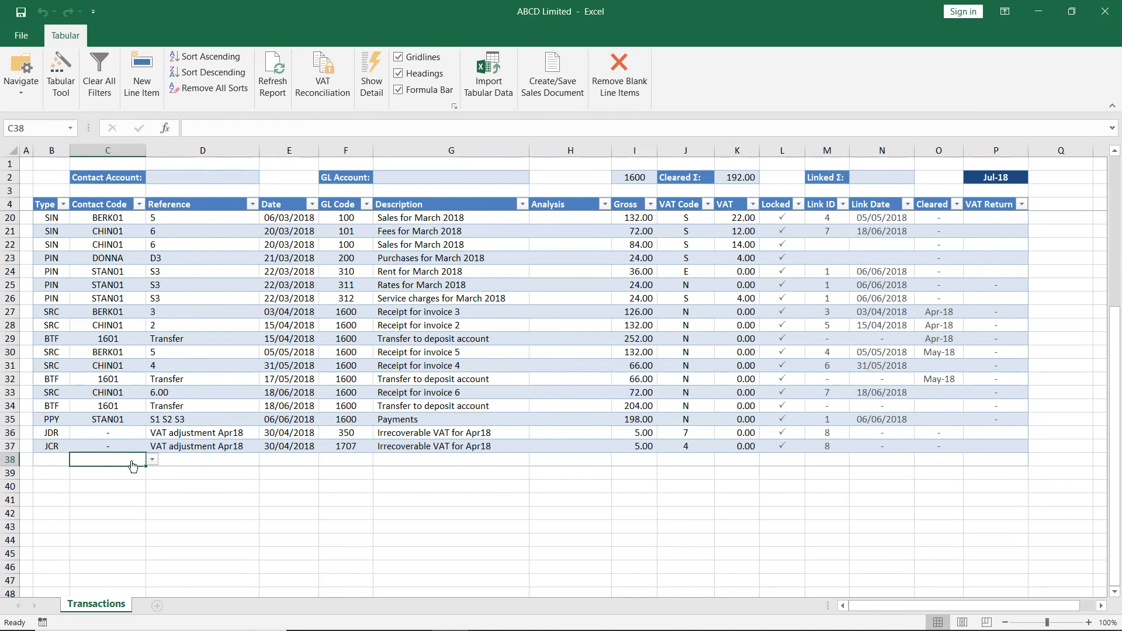
{"action": "type", "text": "sd"}
{"action": "left_click", "coordinate": [188, 463]}
{"action": "type", "text": "sdfs"}
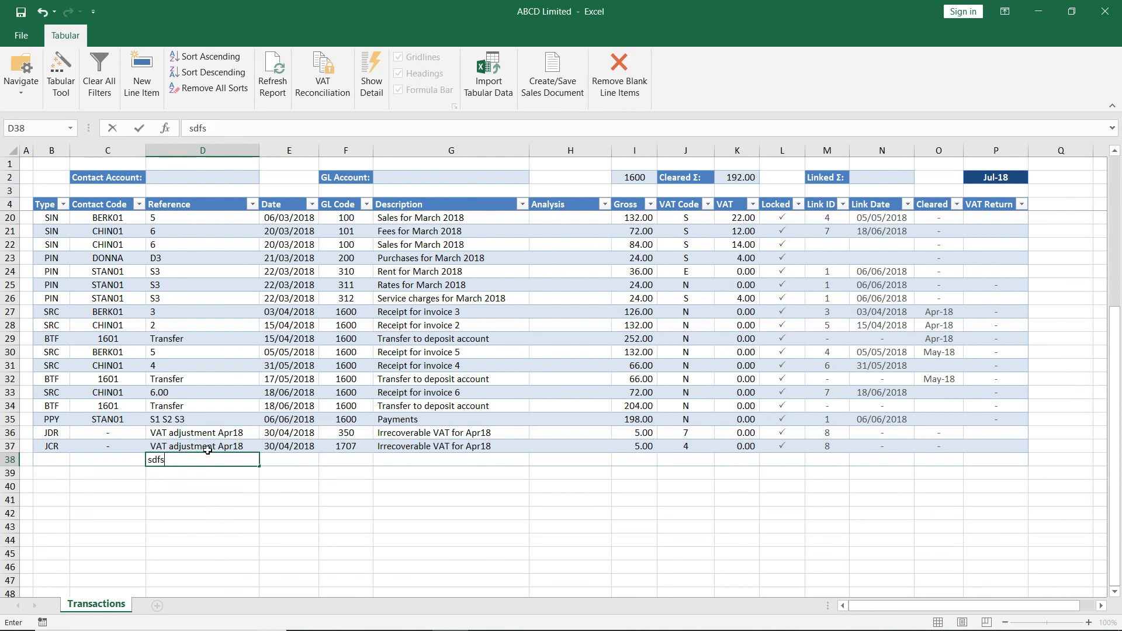
{"action": "left_click", "coordinate": [214, 421]}
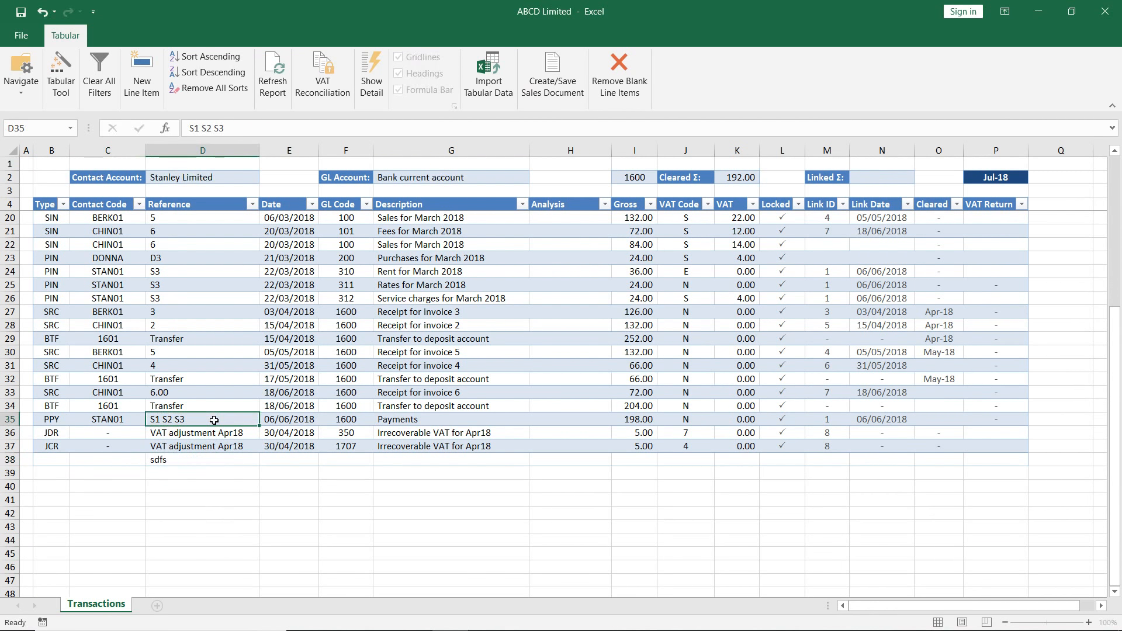
- Delete the unlocked test transaction with reference "sdfs" using the Tabular Tool
{"action": "left_click", "coordinate": [208, 459]}
{"action": "left_click", "coordinate": [62, 461]}
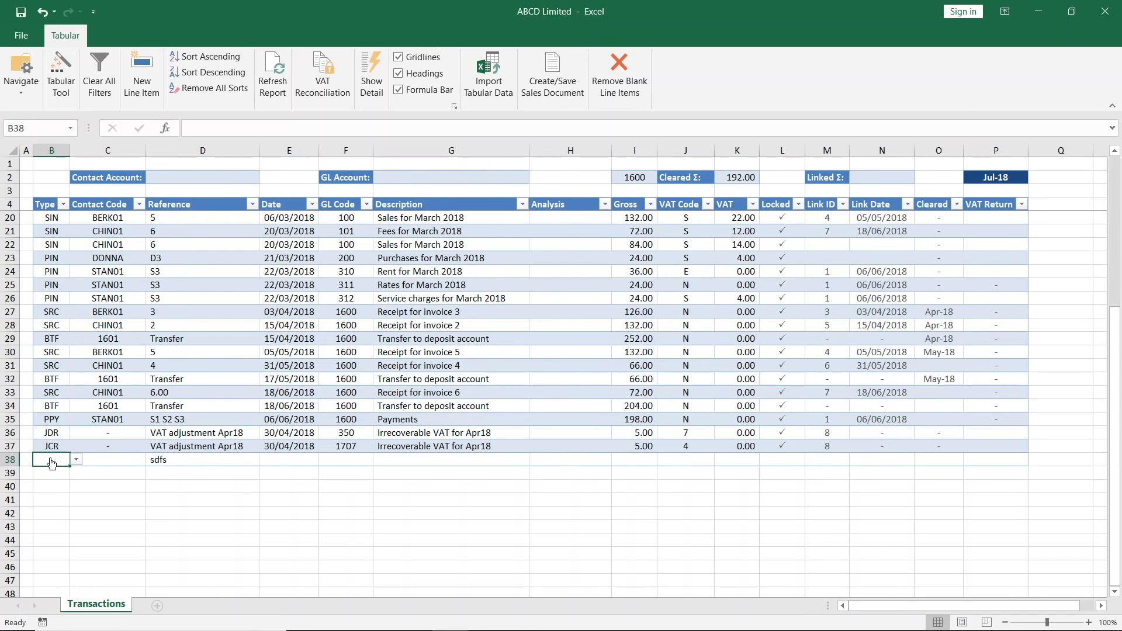
{"action": "left_click", "coordinate": [61, 73]}
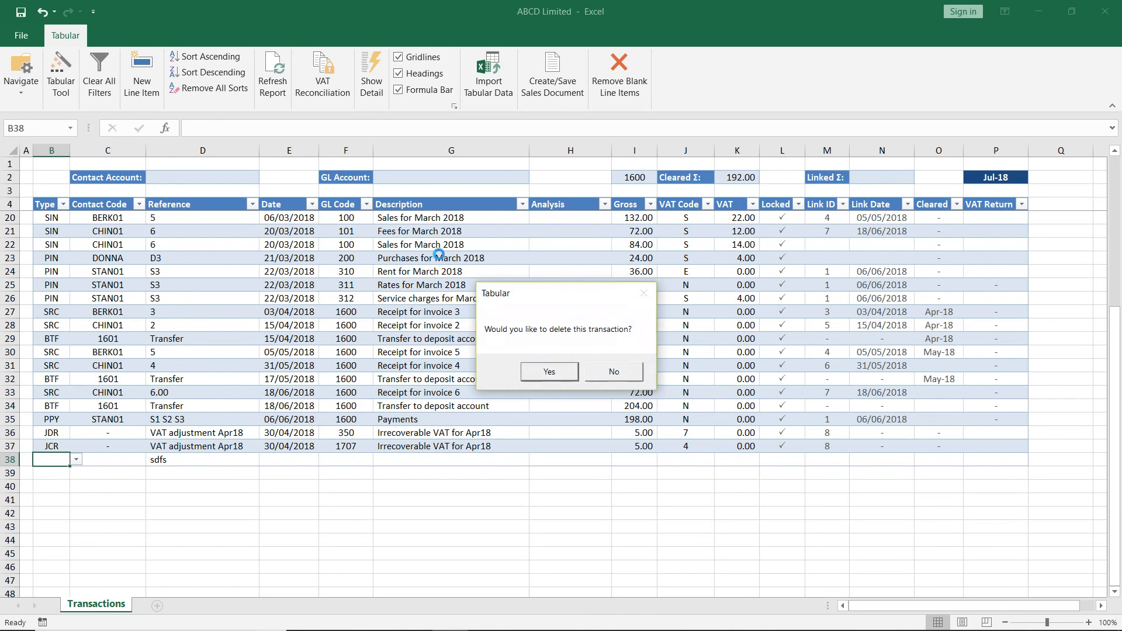
{"action": "left_click", "coordinate": [549, 371]}
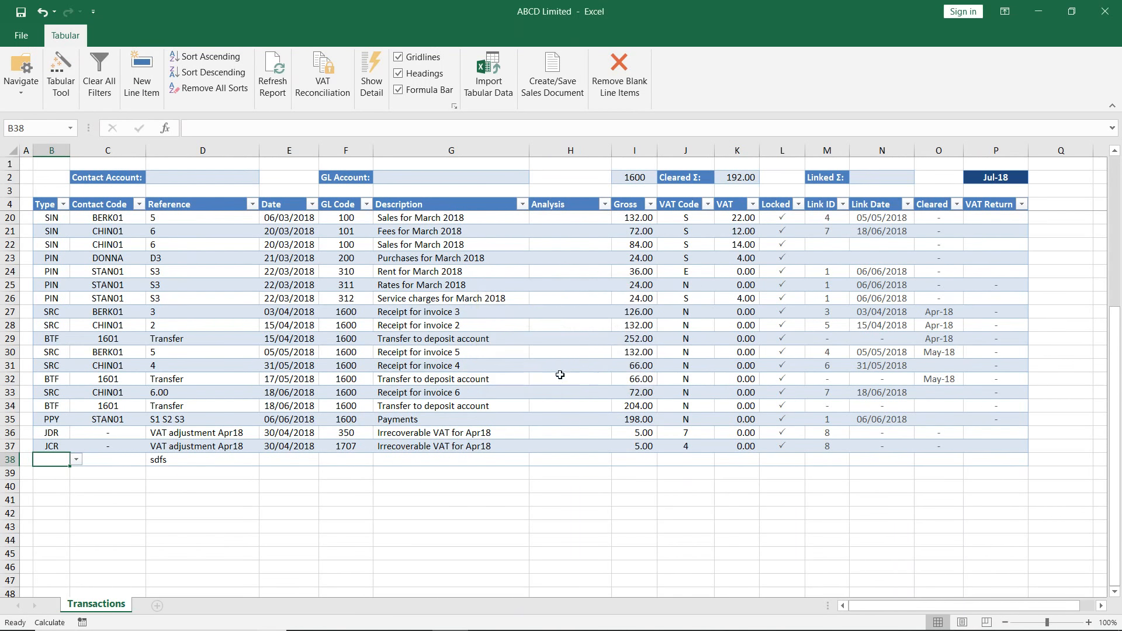
- Set the reference of the March 2018 service charges transaction to S4 with the Tabular Tool
{"action": "left_click", "coordinate": [183, 296]}
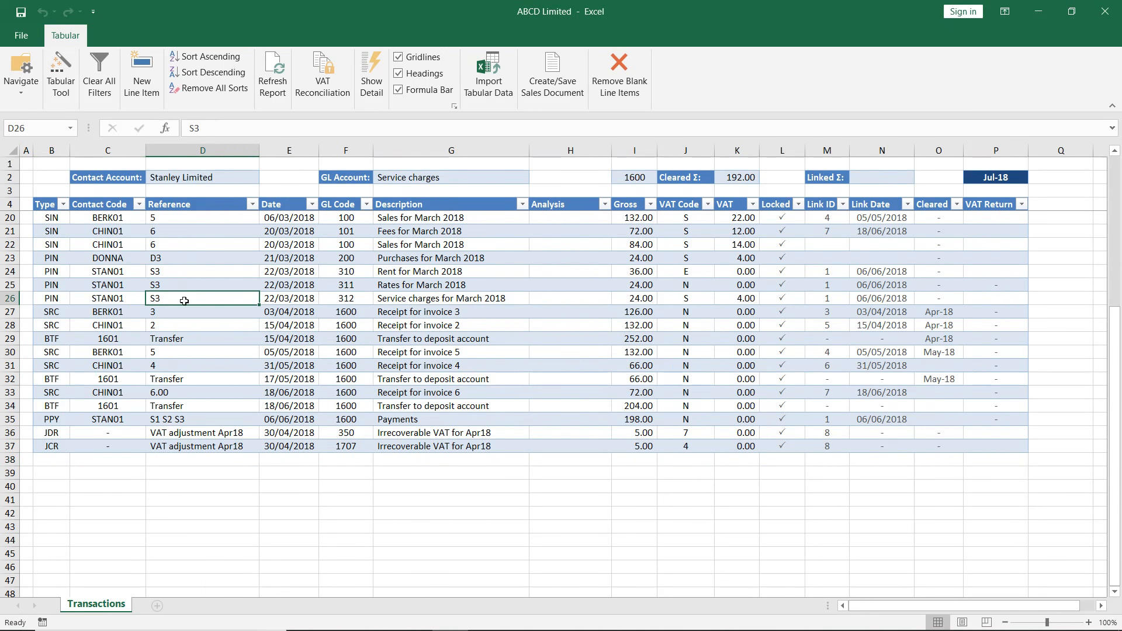
{"action": "left_click", "coordinate": [185, 313]}
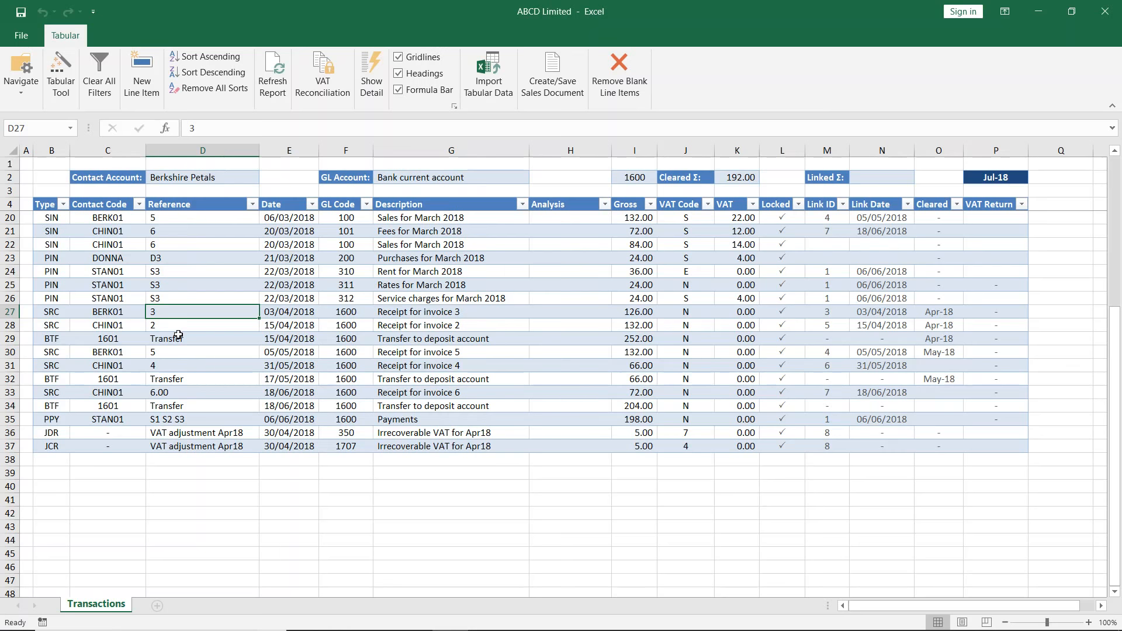
{"action": "left_click", "coordinate": [176, 298]}
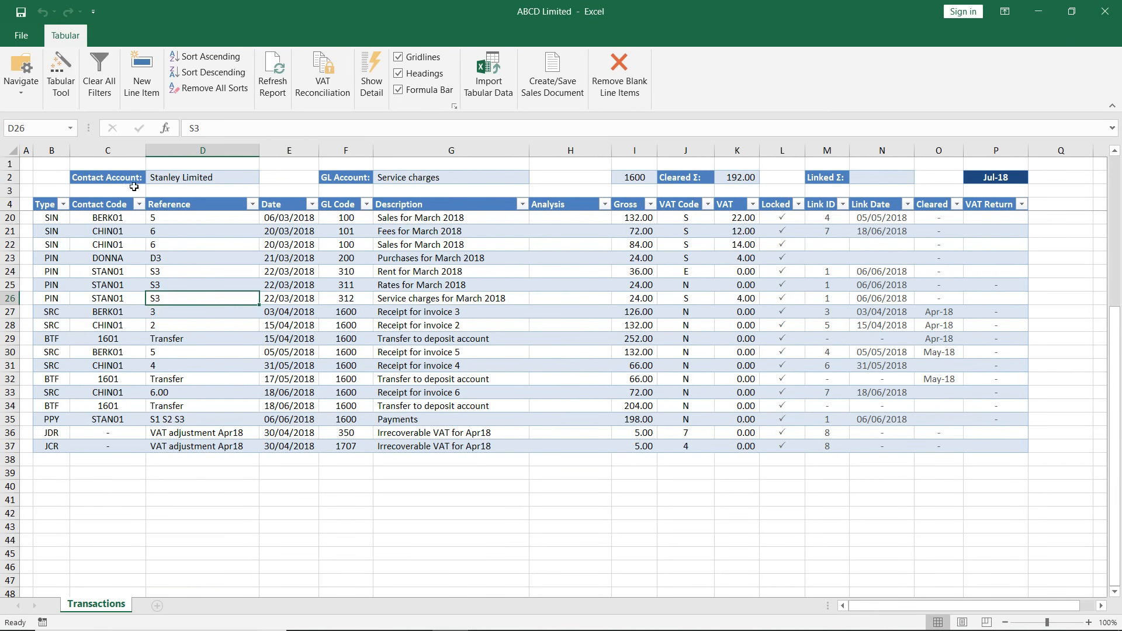
{"action": "left_click", "coordinate": [58, 73]}
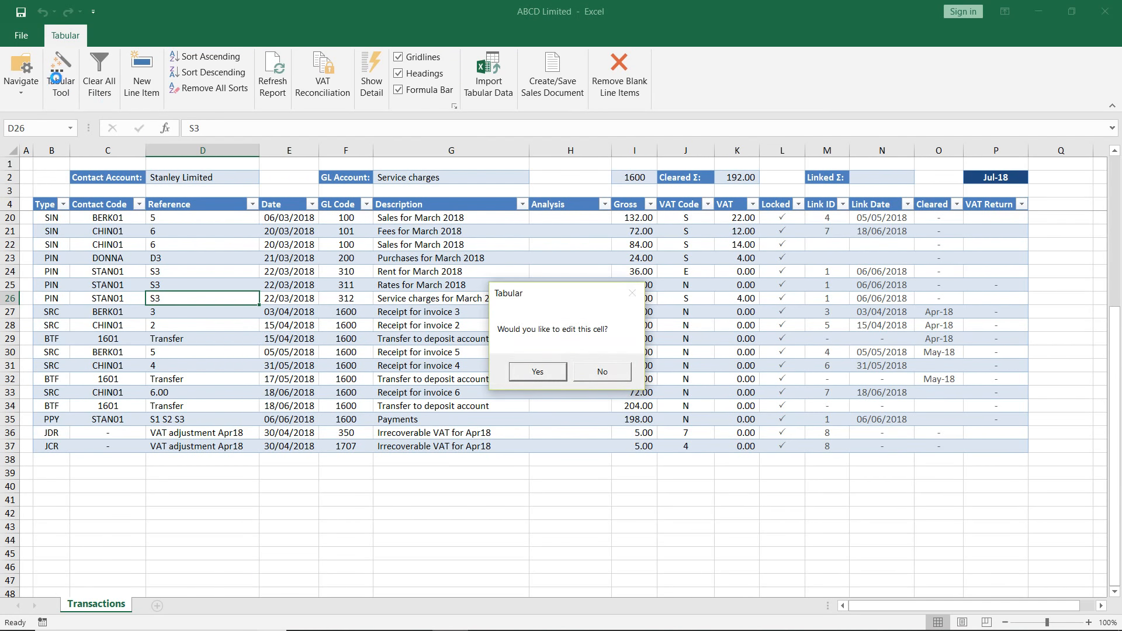
{"action": "left_click", "coordinate": [538, 373]}
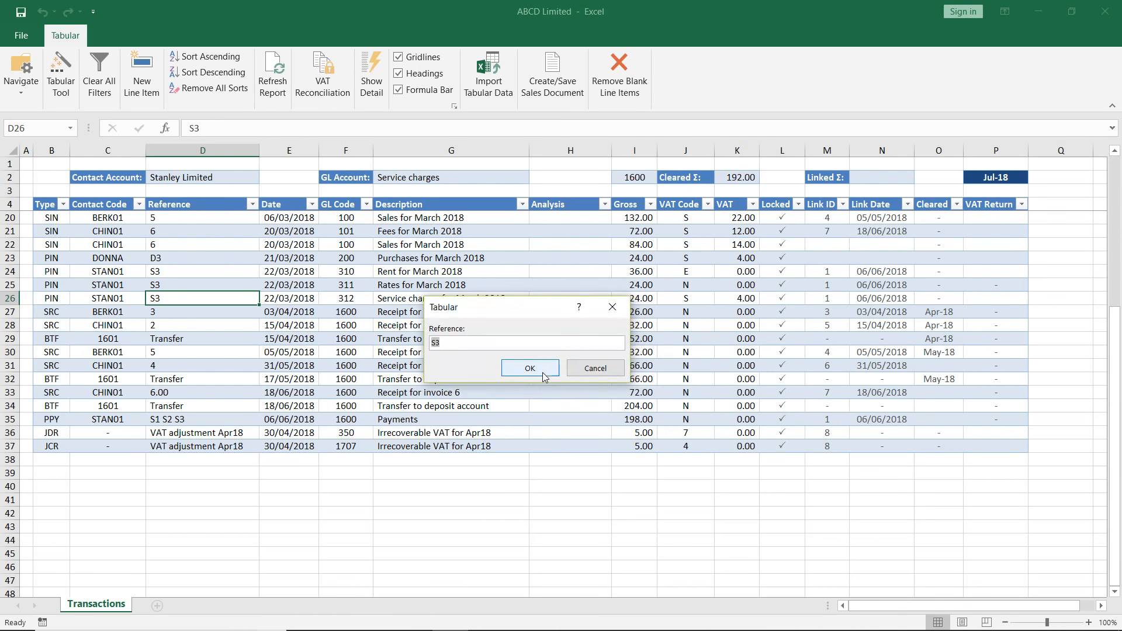
{"action": "left_click", "coordinate": [504, 344]}
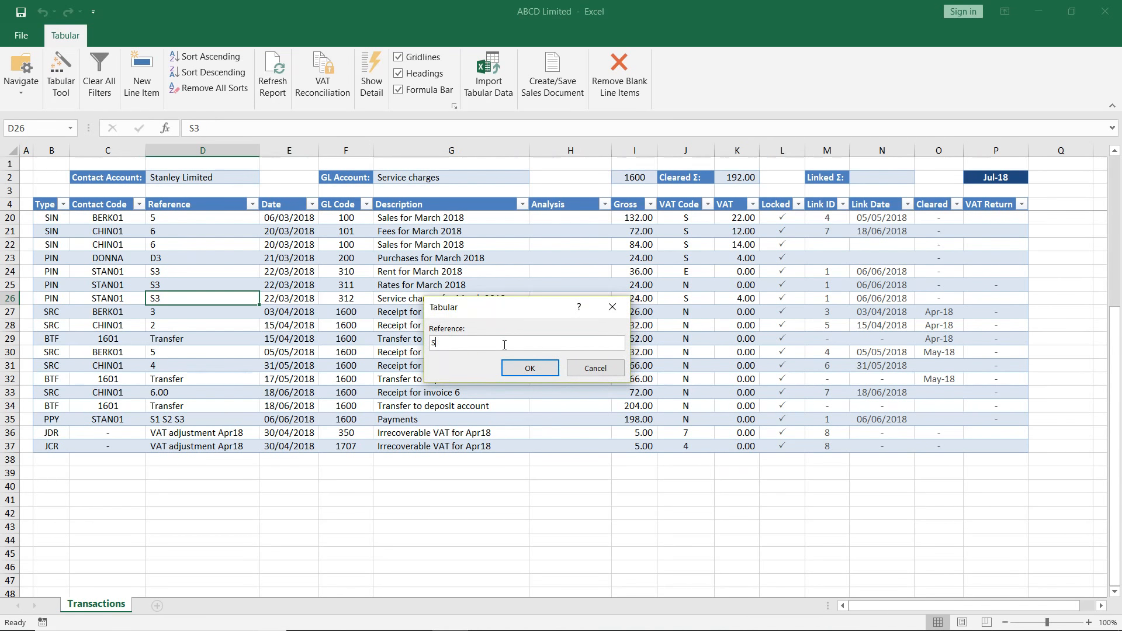
{"action": "type", "text": "4"}
{"action": "key", "text": "Return"}
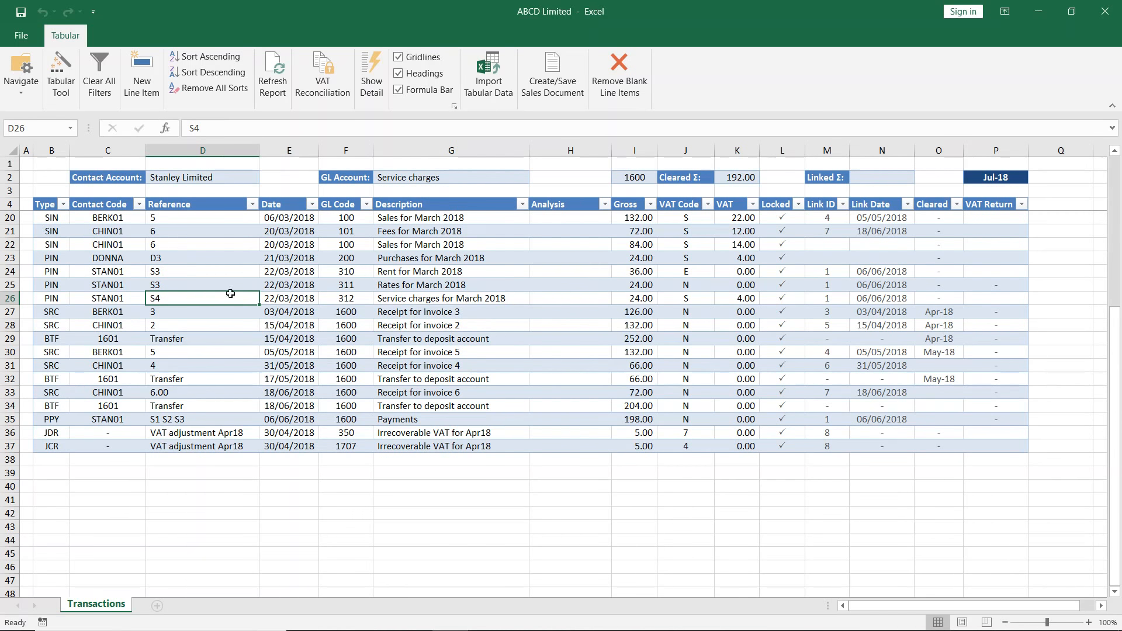
- Filter the transactions by Link ID 1 and select the gross amounts of the listed purchase invoices to check their sum
{"action": "left_click", "coordinate": [391, 296]}
{"action": "left_click", "coordinate": [597, 298]}
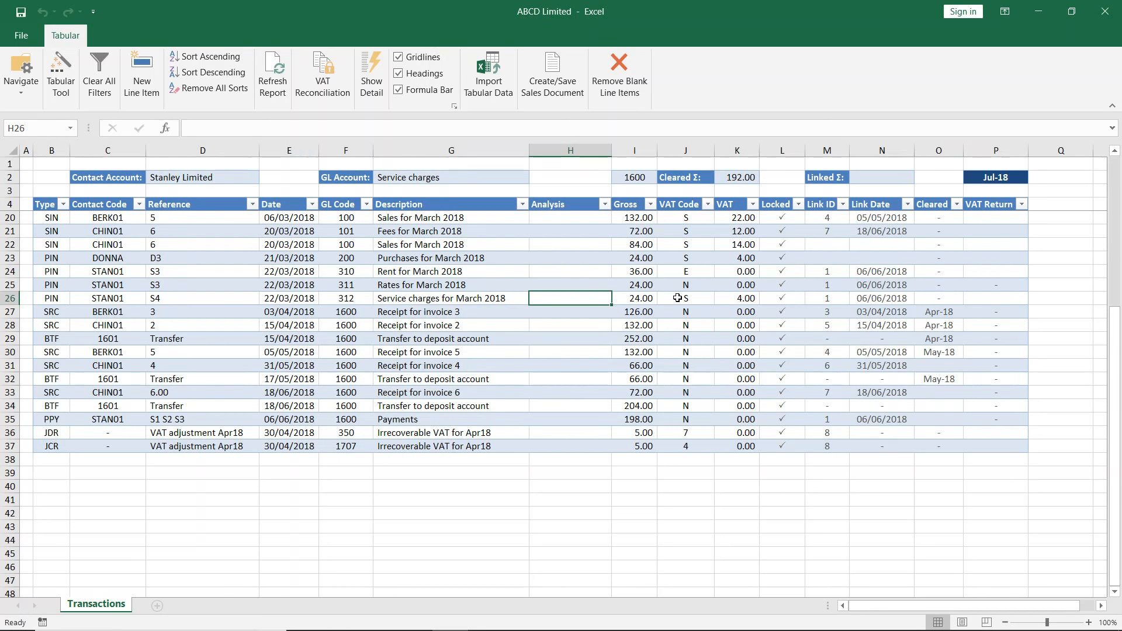
{"action": "left_click", "coordinate": [807, 299]}
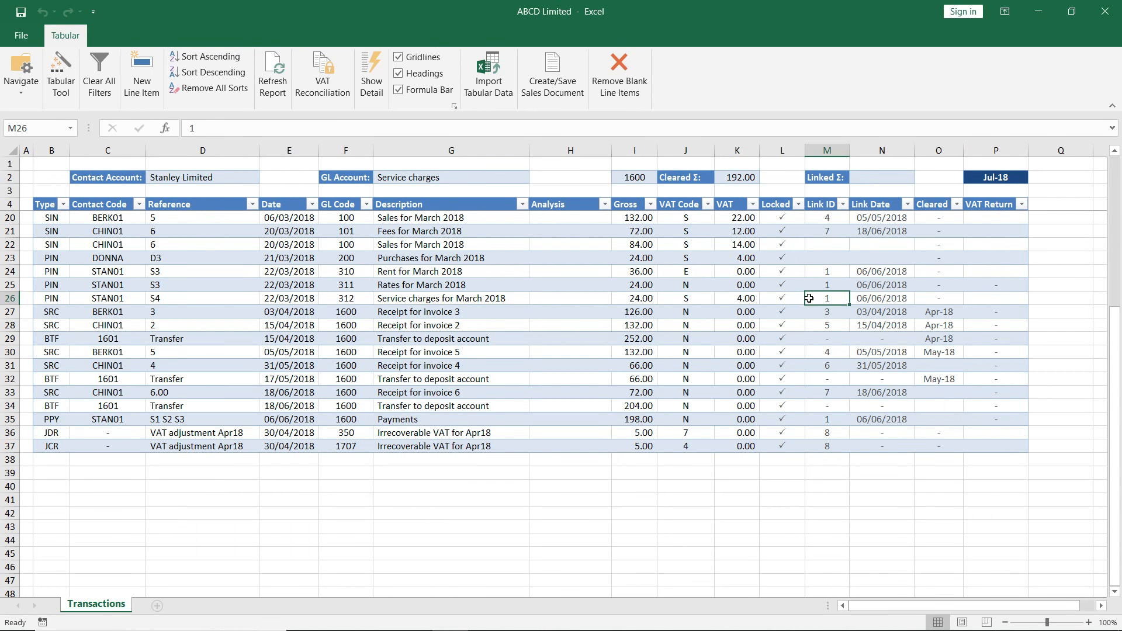
{"action": "right_click", "coordinate": [842, 298]}
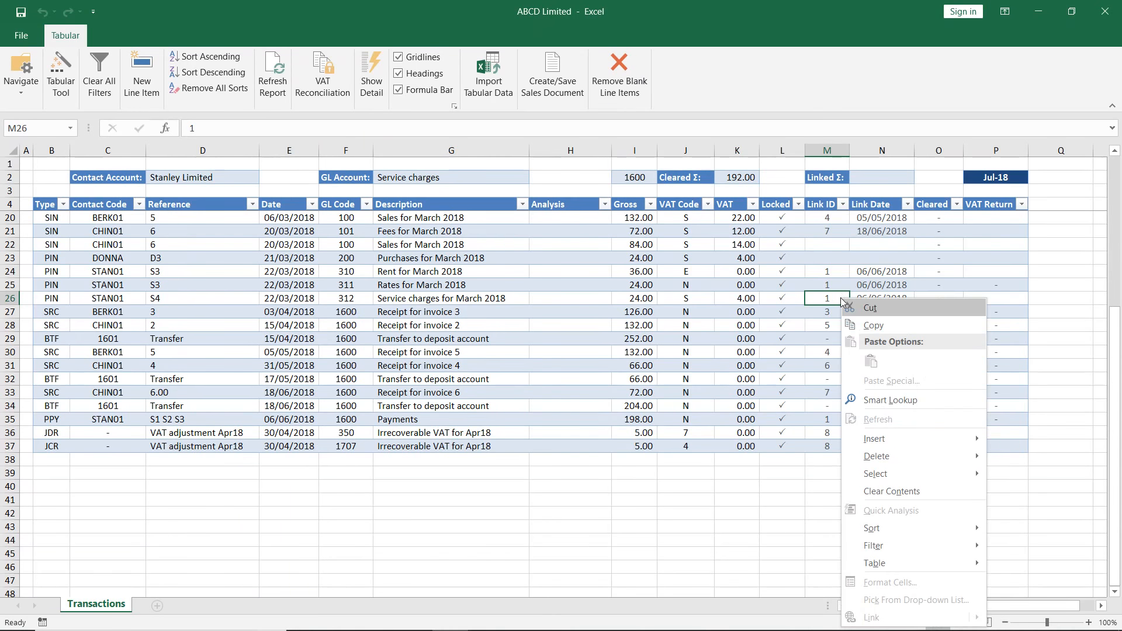
{"action": "mouse_move", "coordinate": [888, 549]}
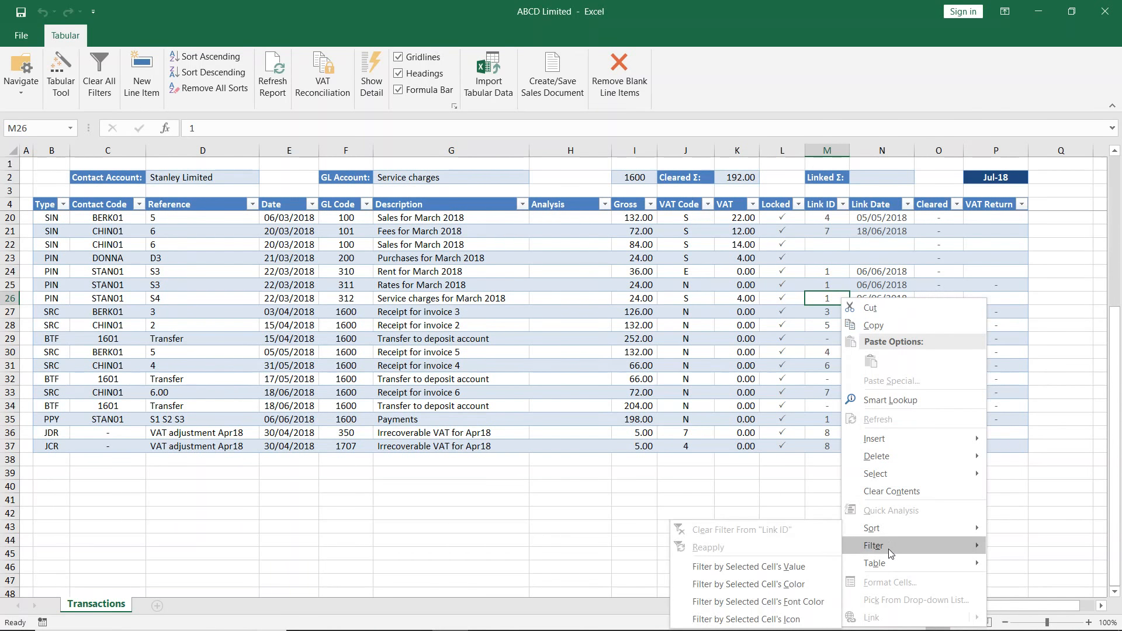
{"action": "left_click", "coordinate": [787, 568]}
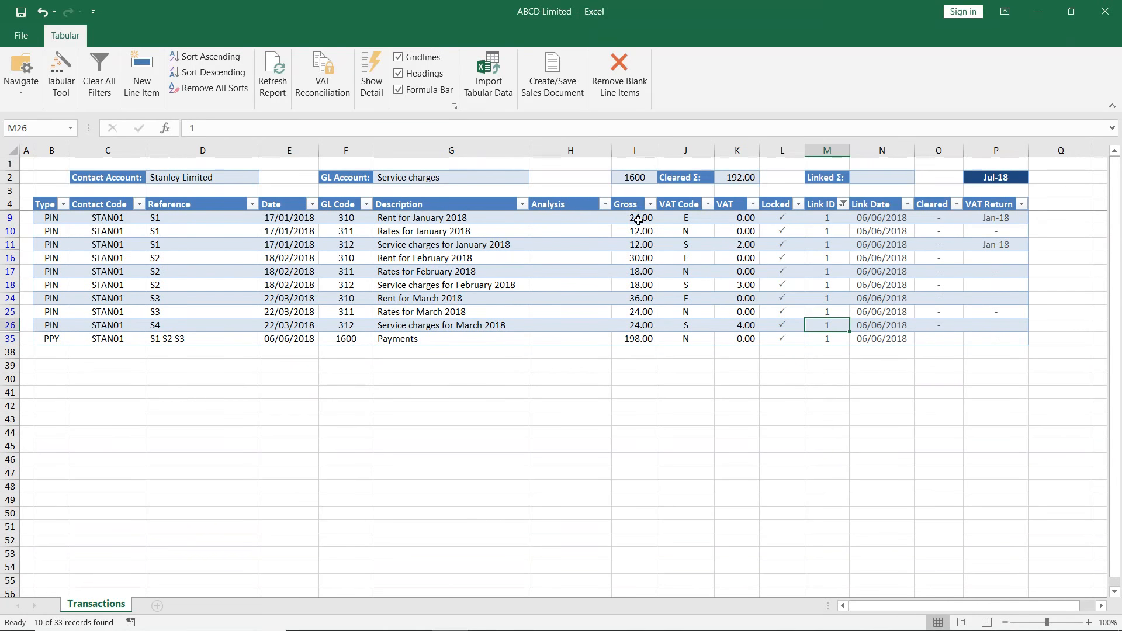
{"action": "left_click_drag", "start_coordinate": [638, 217], "coordinate": [639, 323]}
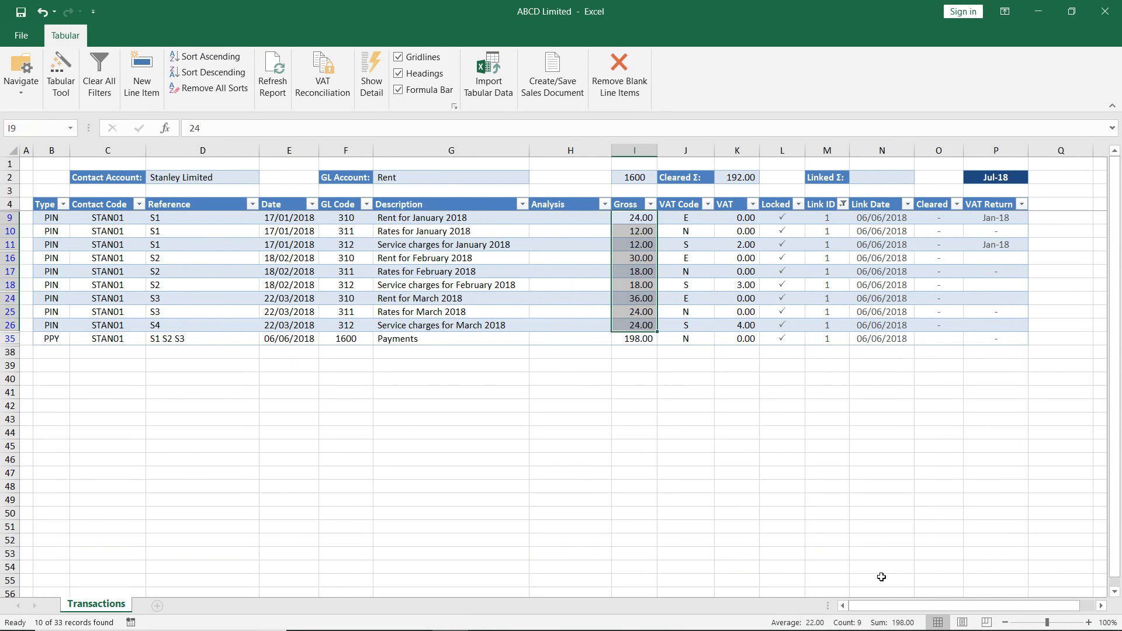
- Remove the link group of the Link ID 1 transactions and link the same purchase invoices and payment together again
{"action": "left_click", "coordinate": [642, 339]}
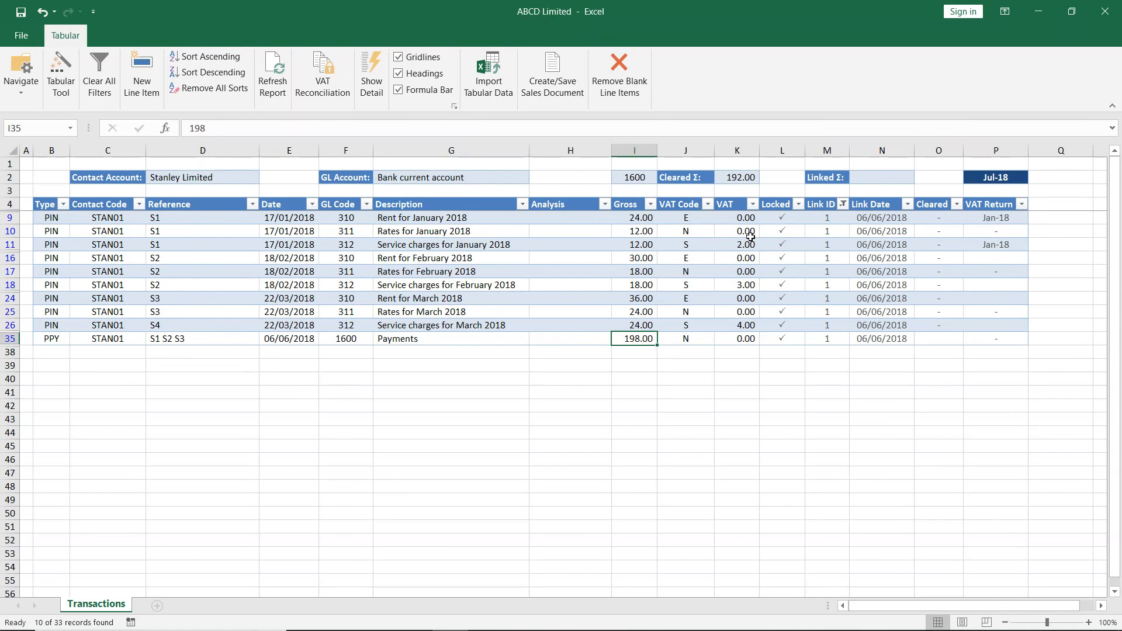
{"action": "left_click", "coordinate": [819, 286]}
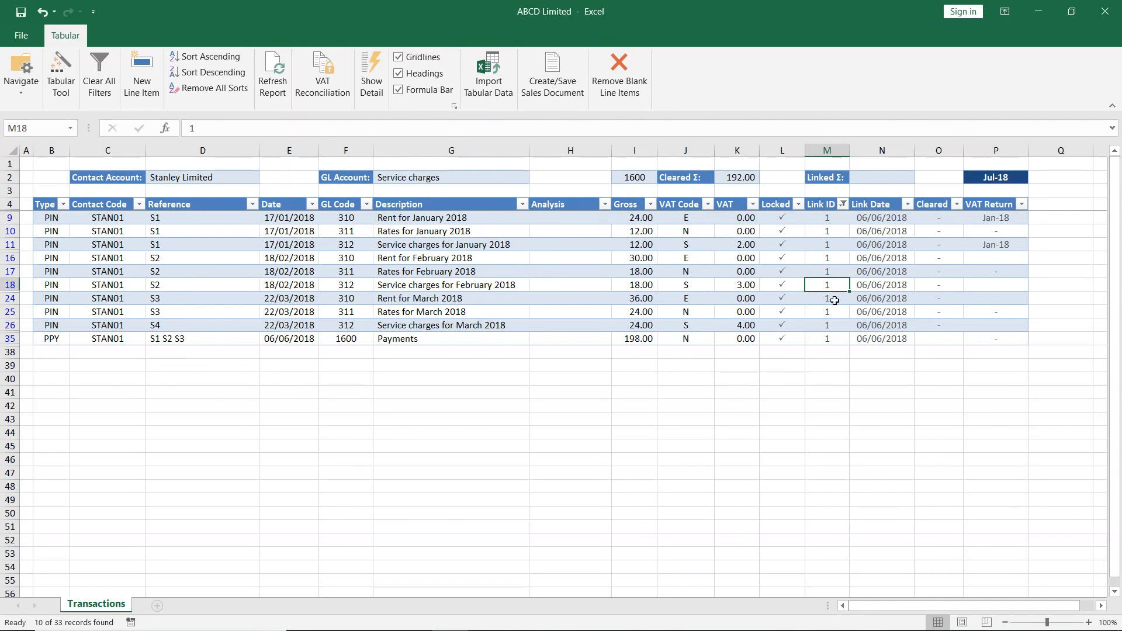
{"action": "left_click", "coordinate": [832, 298]}
{"action": "double_click", "coordinate": [833, 299]}
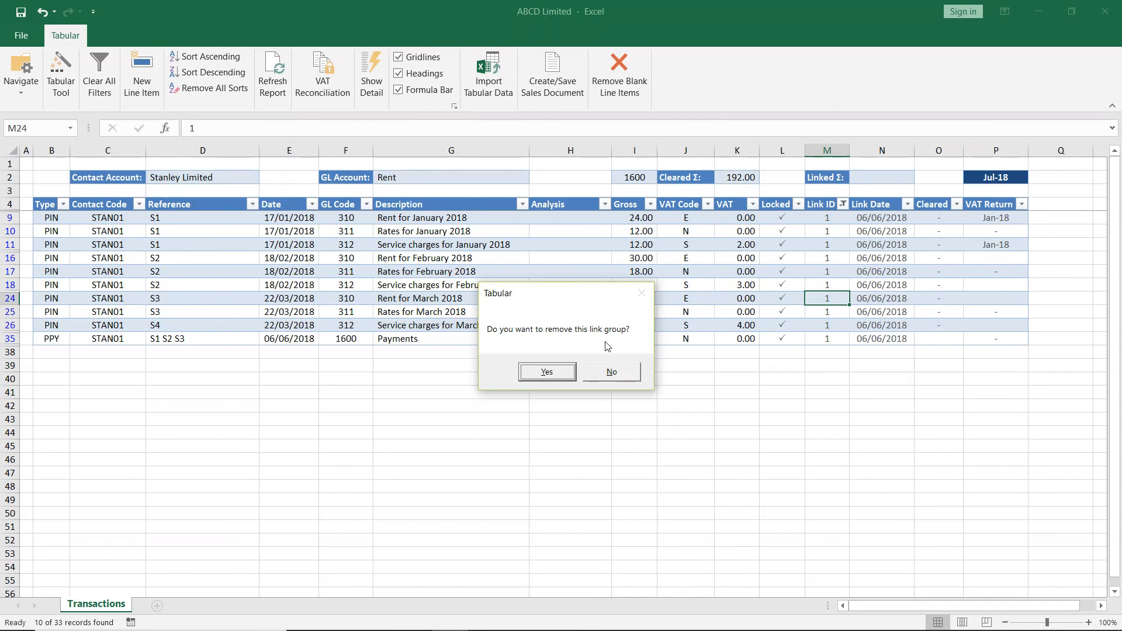
{"action": "left_click", "coordinate": [547, 372]}
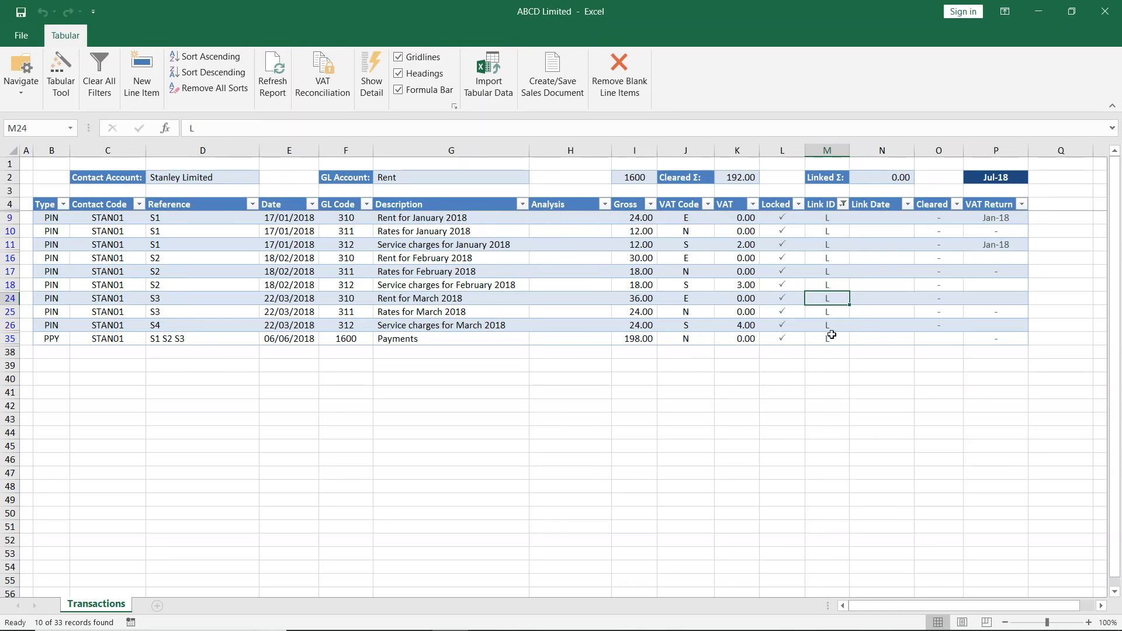
{"action": "key", "text": "Delete"}
{"action": "left_click", "coordinate": [895, 175]}
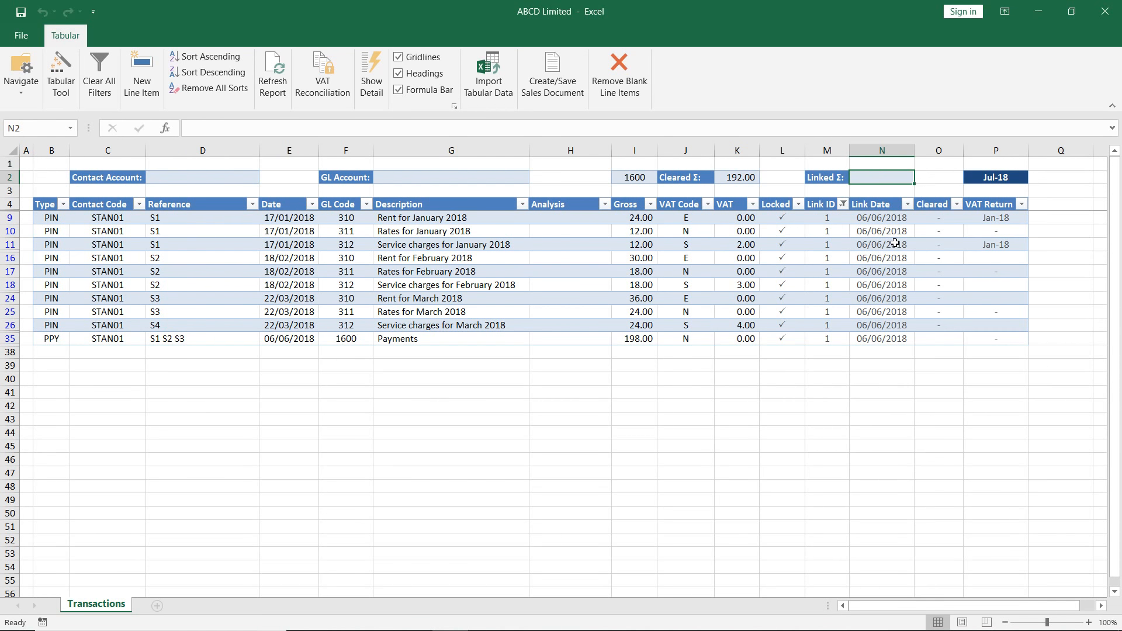
- Open the Contacts list and try to change the type of the unused State Grid contact with the Tabular Tool
{"action": "left_click", "coordinate": [16, 92]}
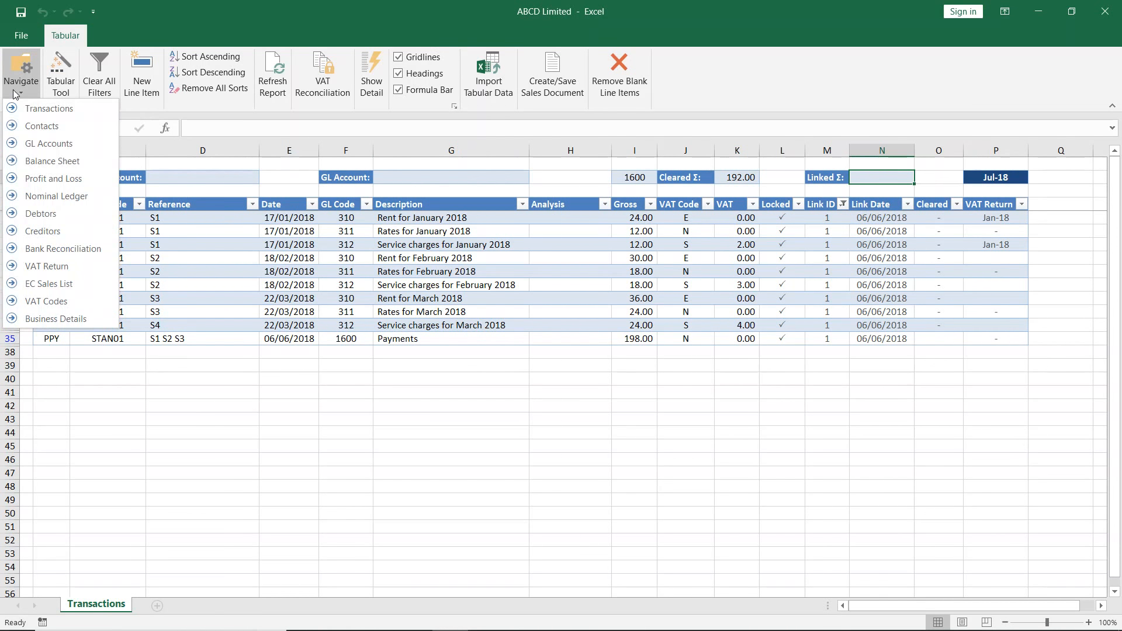
{"action": "left_click", "coordinate": [41, 127]}
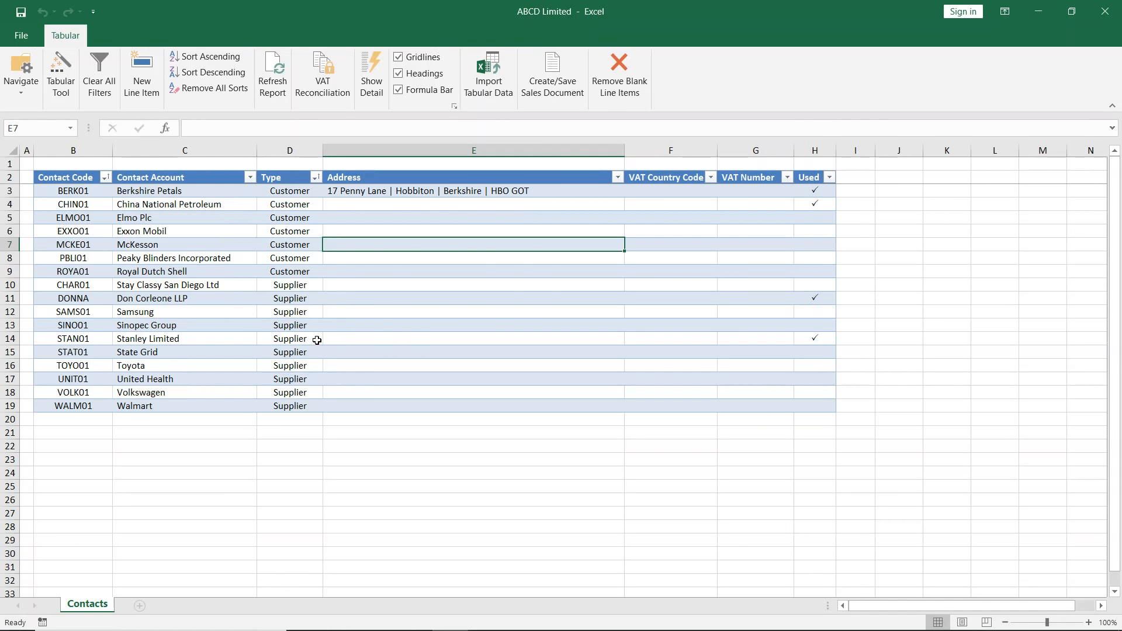
{"action": "left_click", "coordinate": [302, 354]}
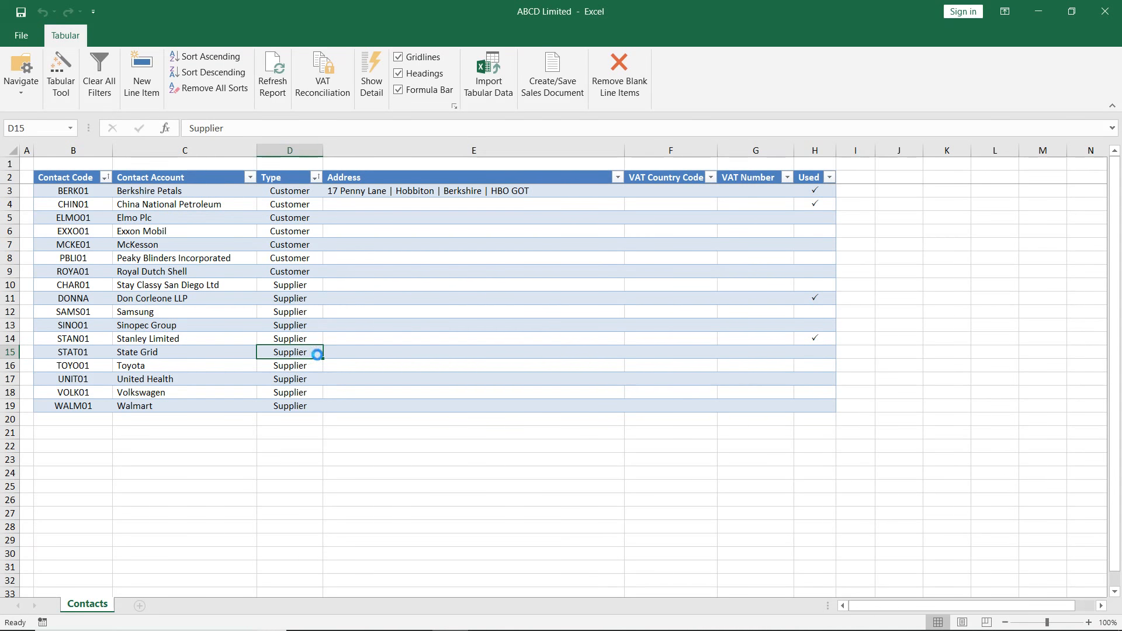
{"action": "double_click", "coordinate": [321, 358]}
{"action": "left_click", "coordinate": [66, 75]}
{"action": "left_click", "coordinate": [66, 75]}
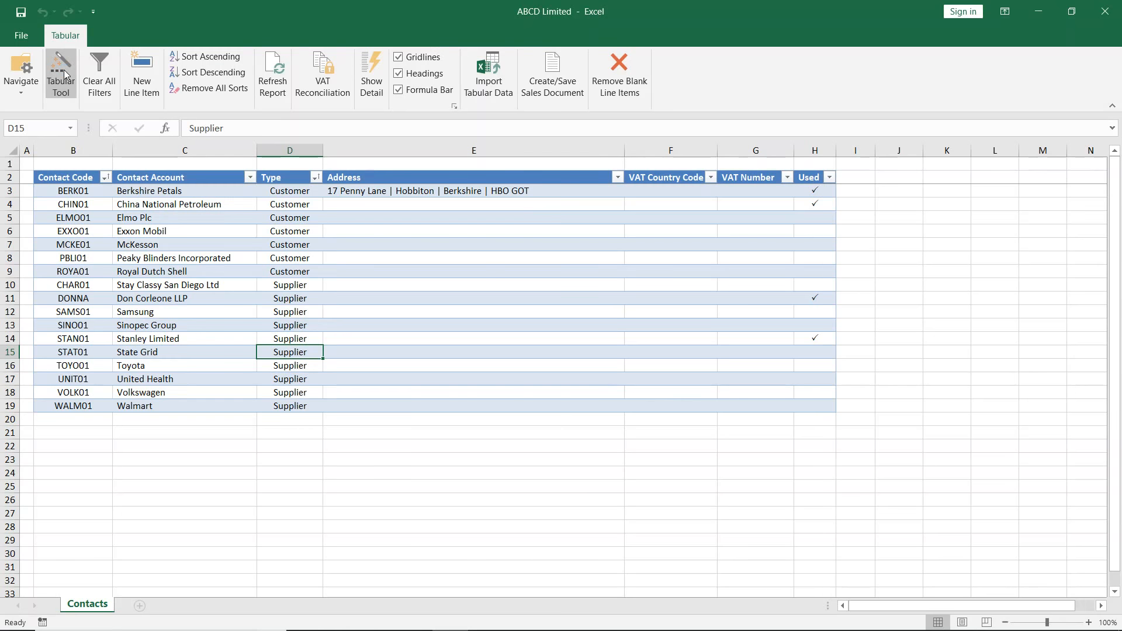
- Try to change the contact type of Stanley Limited, which is marked as used
{"action": "left_click", "coordinate": [298, 340]}
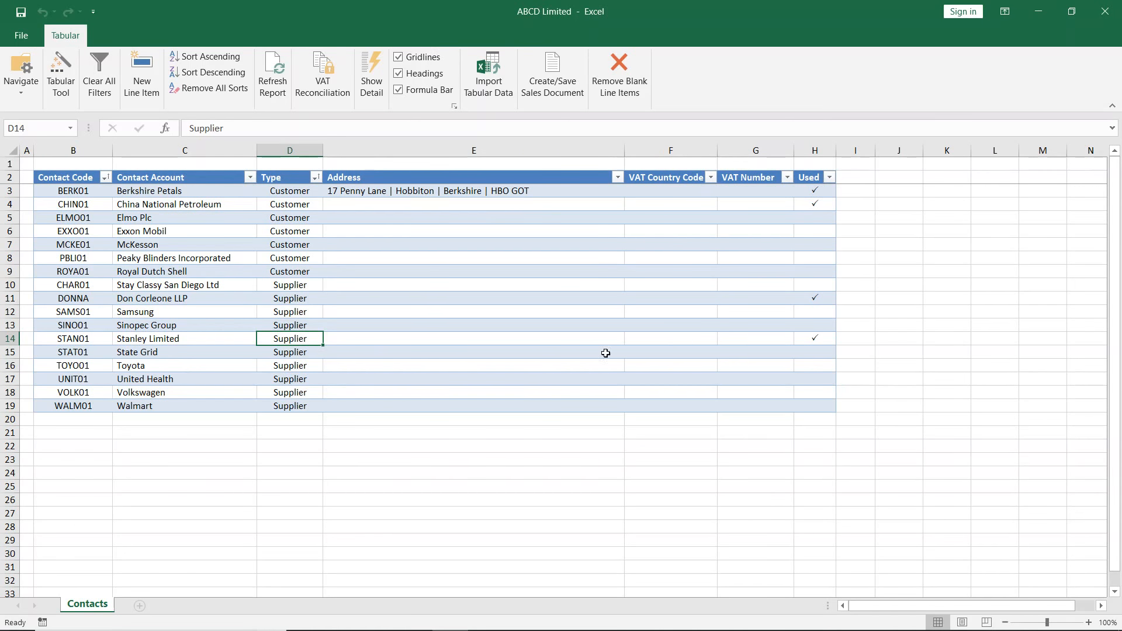
{"action": "left_click", "coordinate": [813, 339]}
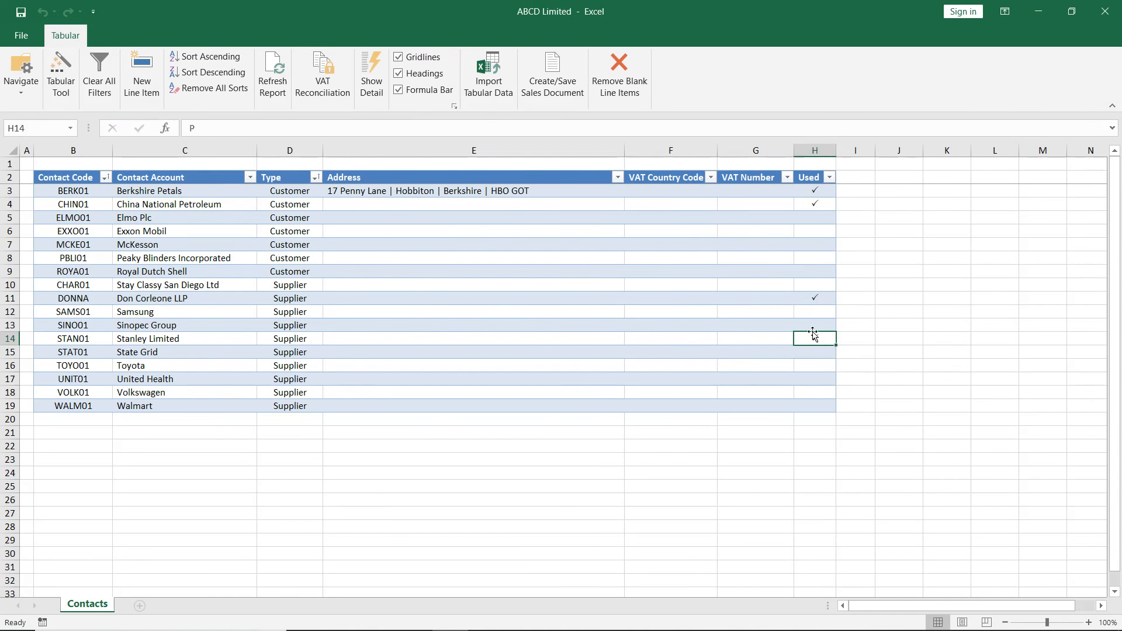
{"action": "left_click", "coordinate": [287, 339]}
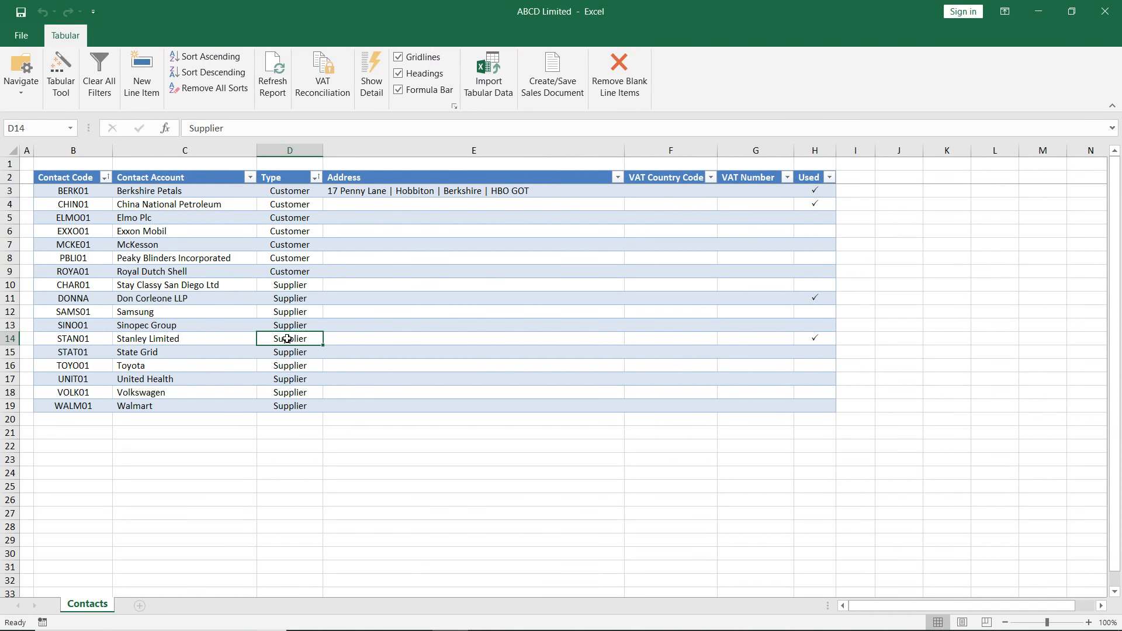
{"action": "double_click", "coordinate": [287, 339]}
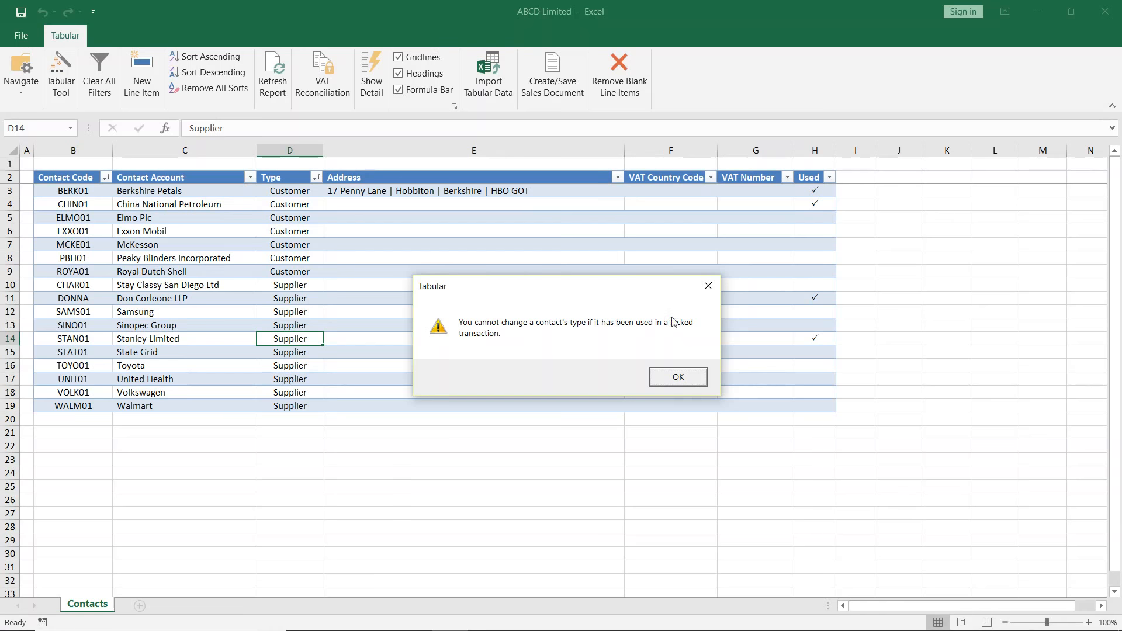
{"action": "left_click", "coordinate": [666, 379]}
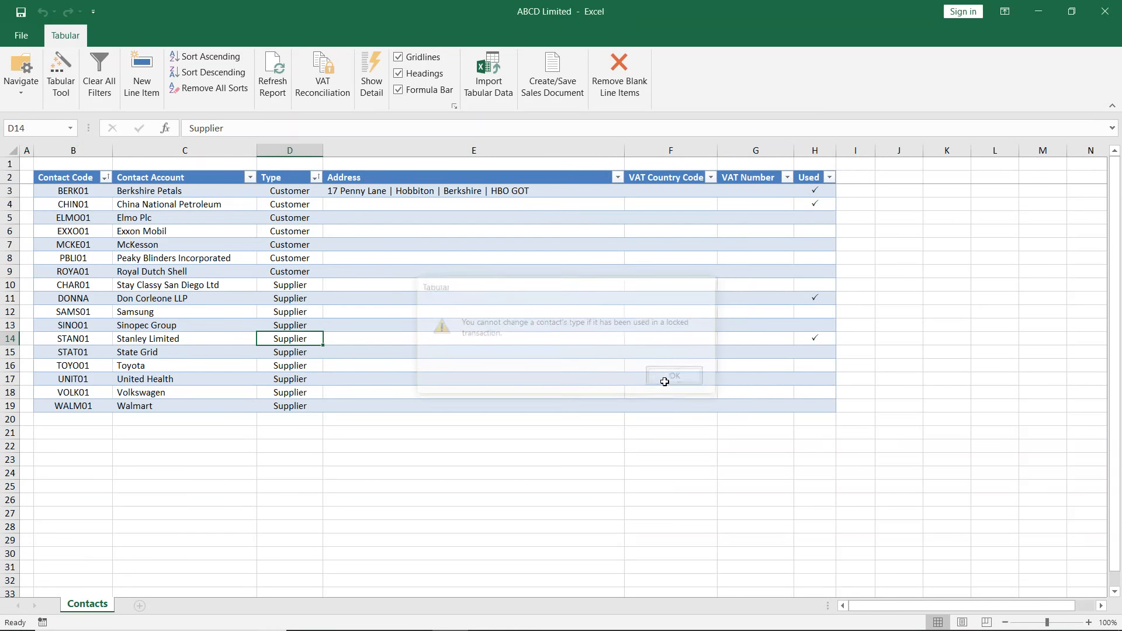
- Enter a street address for the unused contact Elmo Plc
{"action": "left_click", "coordinate": [358, 205]}
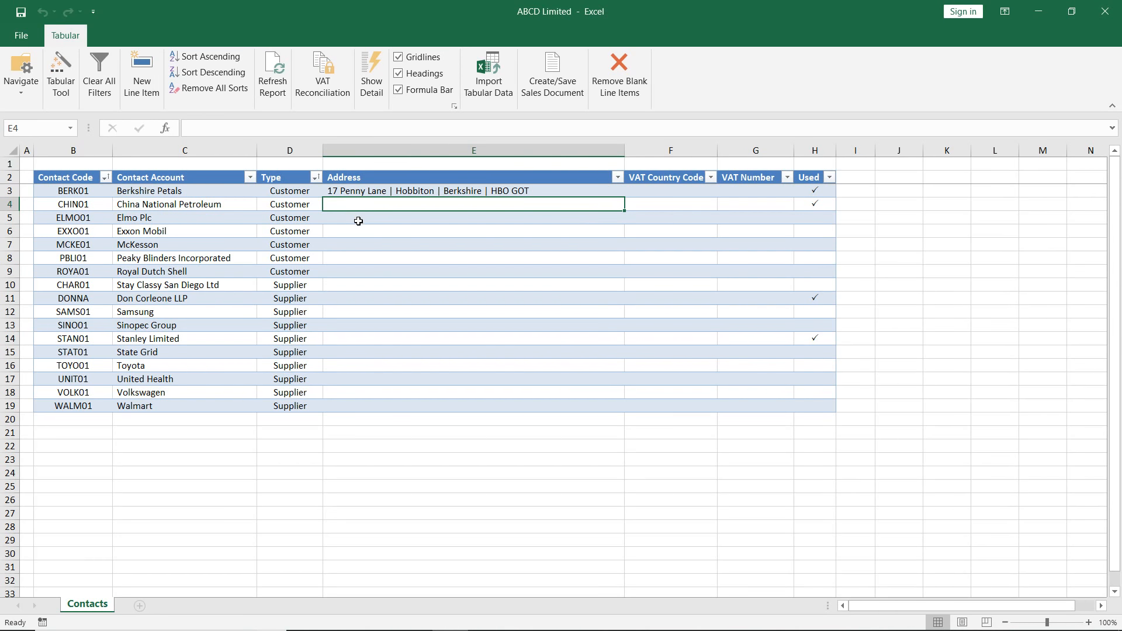
{"action": "left_click", "coordinate": [358, 220]}
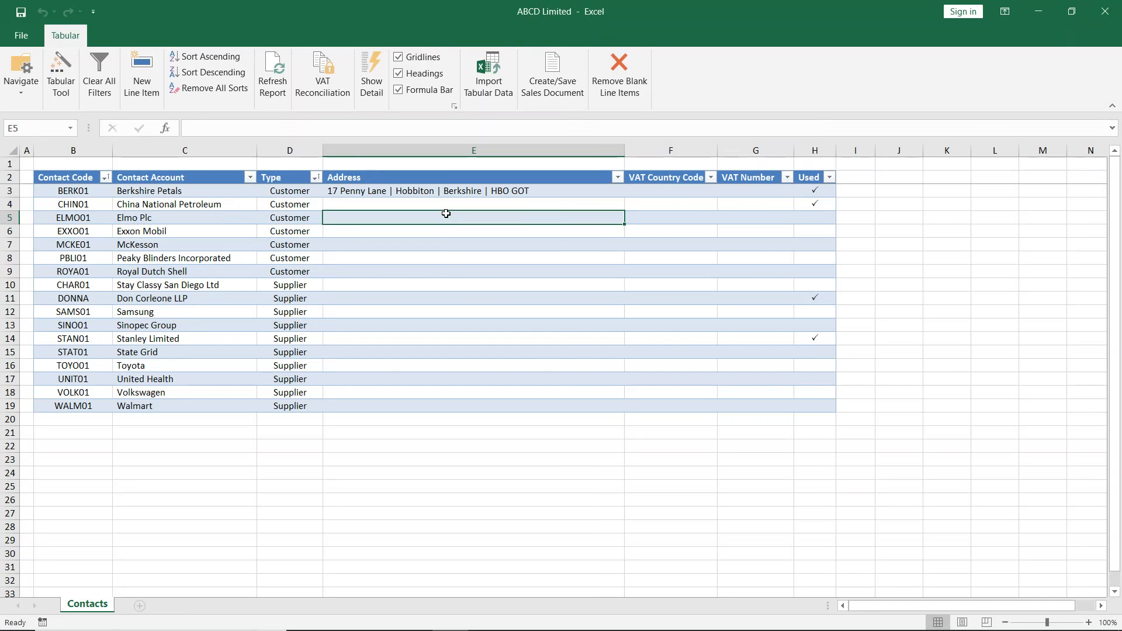
{"action": "type", "text": "1"}
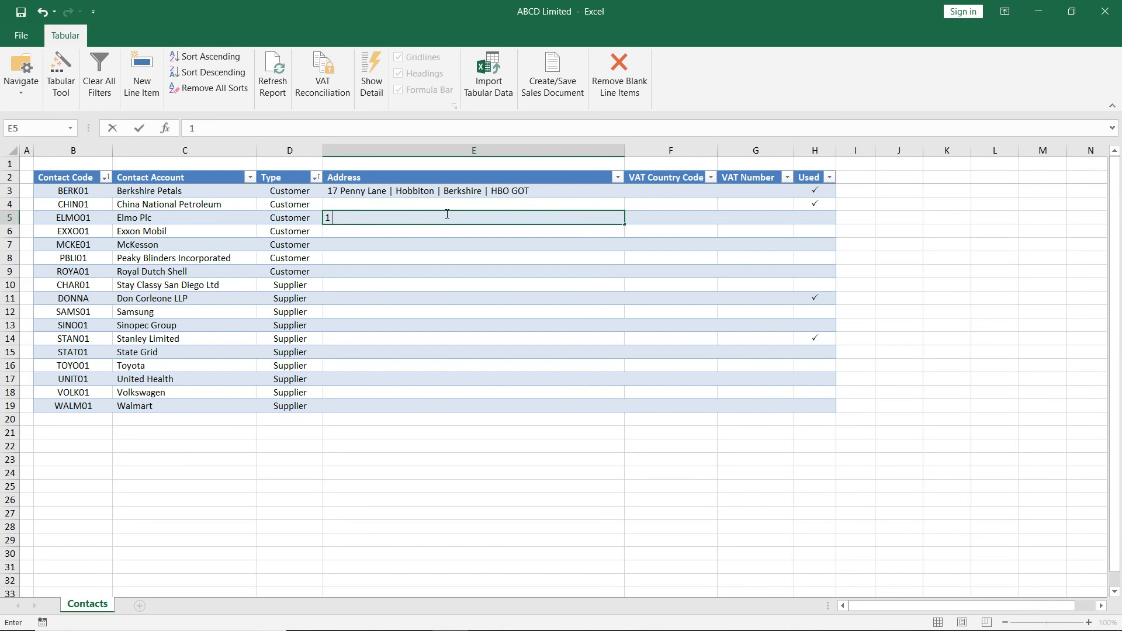
{"action": "type", "text": " The Street"}
{"action": "key", "text": "Return"}
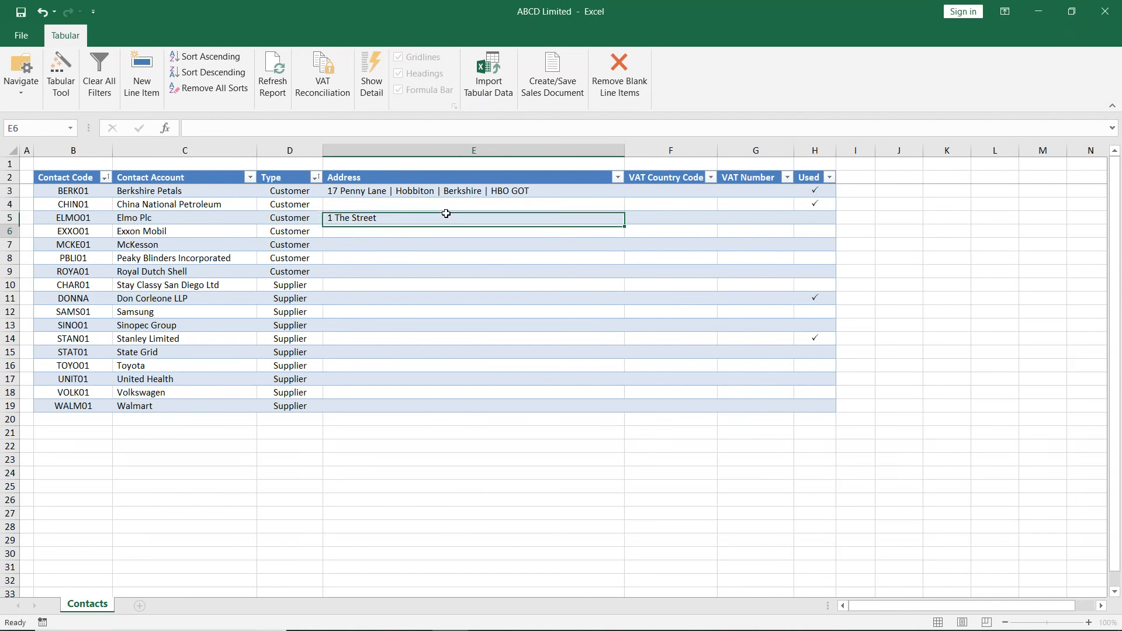
{"action": "left_click", "coordinate": [446, 214]}
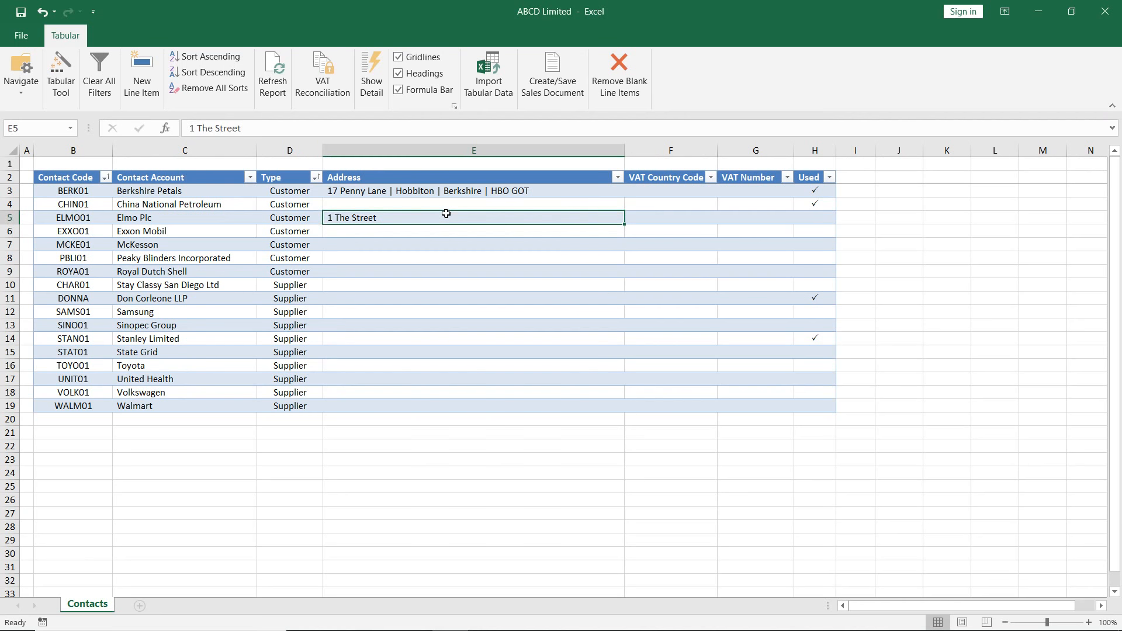
- Try to edit the address of China National Petroleum directly and through the Tabular Tool, without entering an address
{"action": "left_click", "coordinate": [413, 200]}
{"action": "left_click", "coordinate": [413, 194]}
{"action": "left_click", "coordinate": [413, 205]}
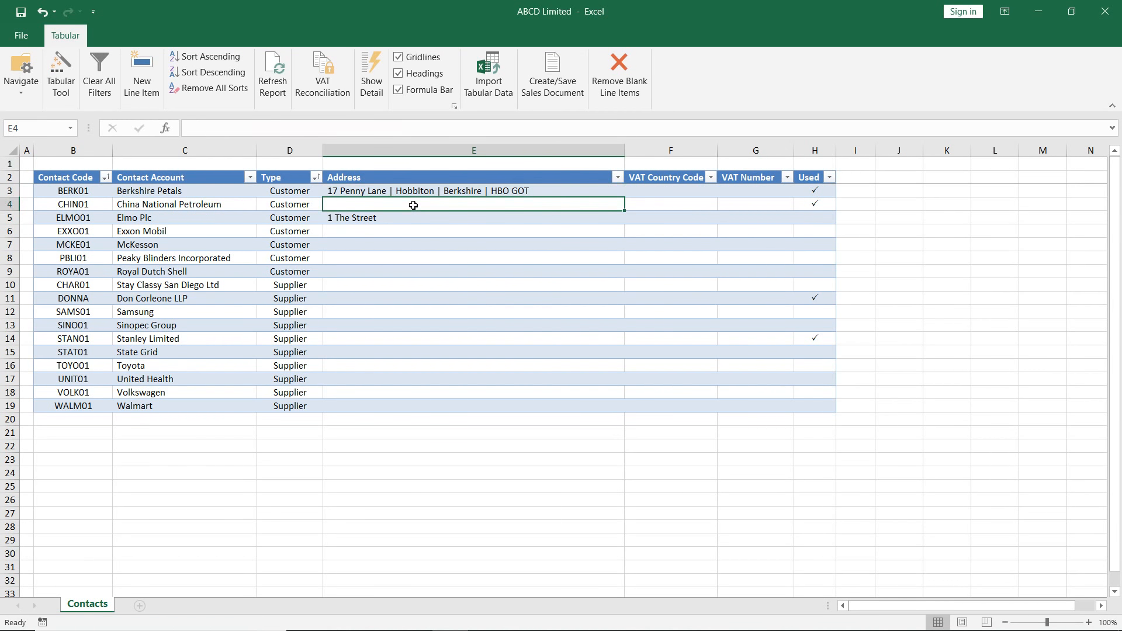
{"action": "double_click", "coordinate": [413, 206]}
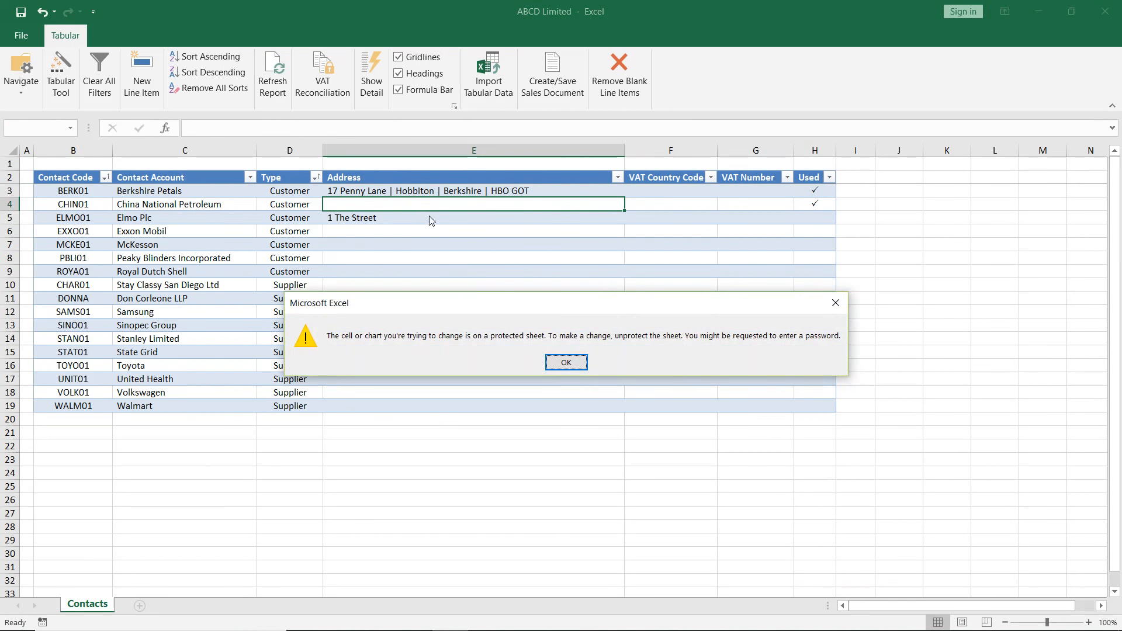
{"action": "left_click", "coordinate": [567, 363]}
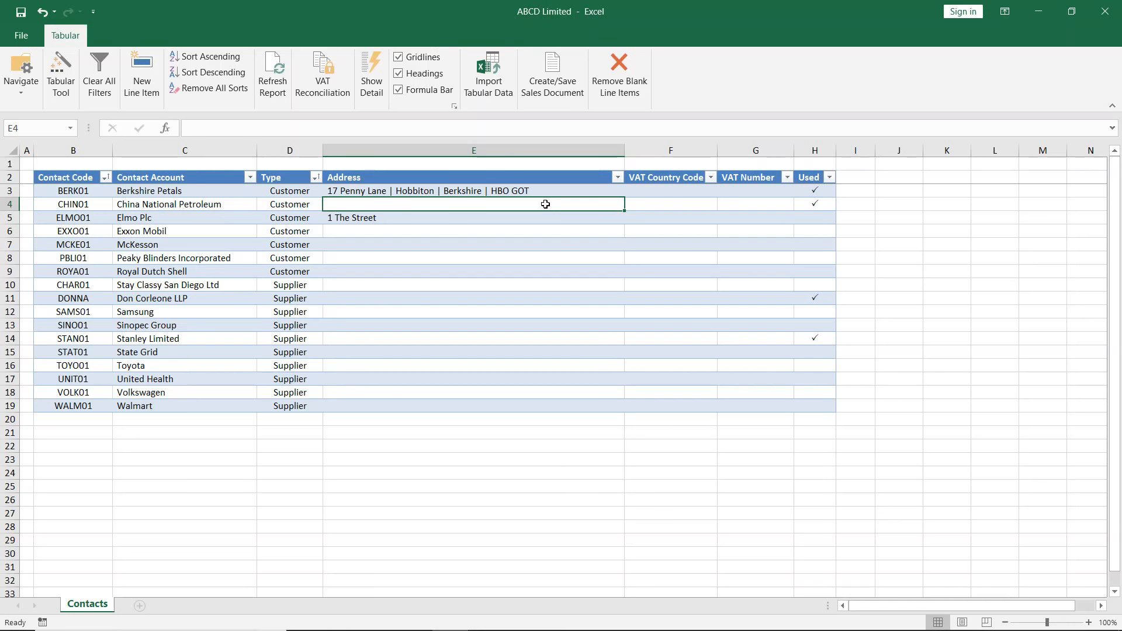
{"action": "left_click", "coordinate": [64, 70]}
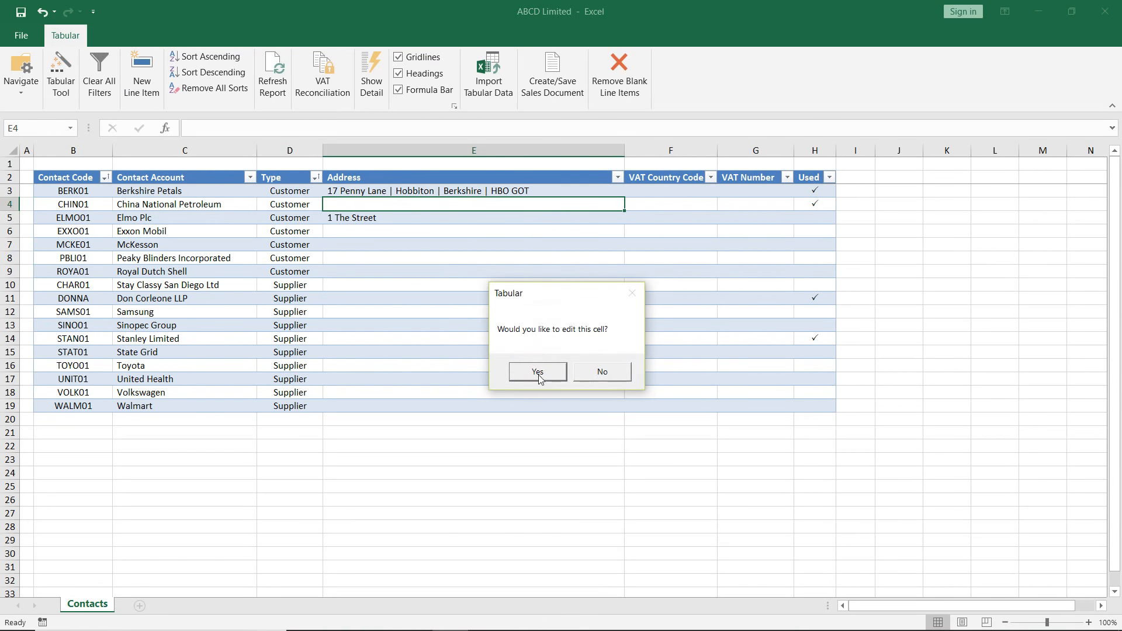
{"action": "left_click", "coordinate": [538, 374]}
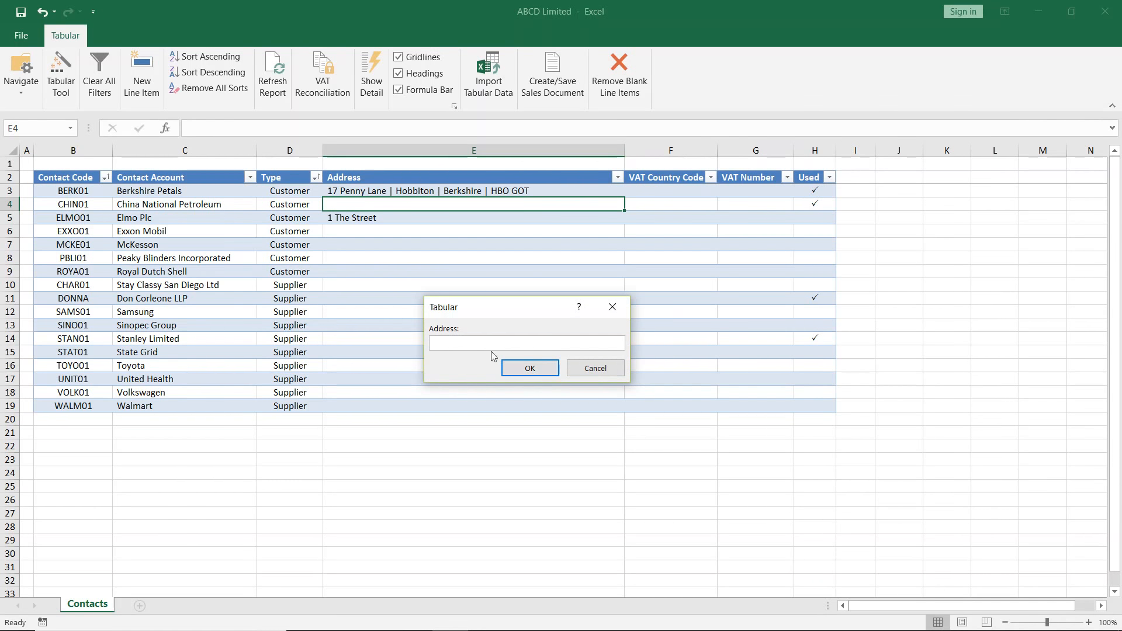
{"action": "left_click", "coordinate": [590, 368]}
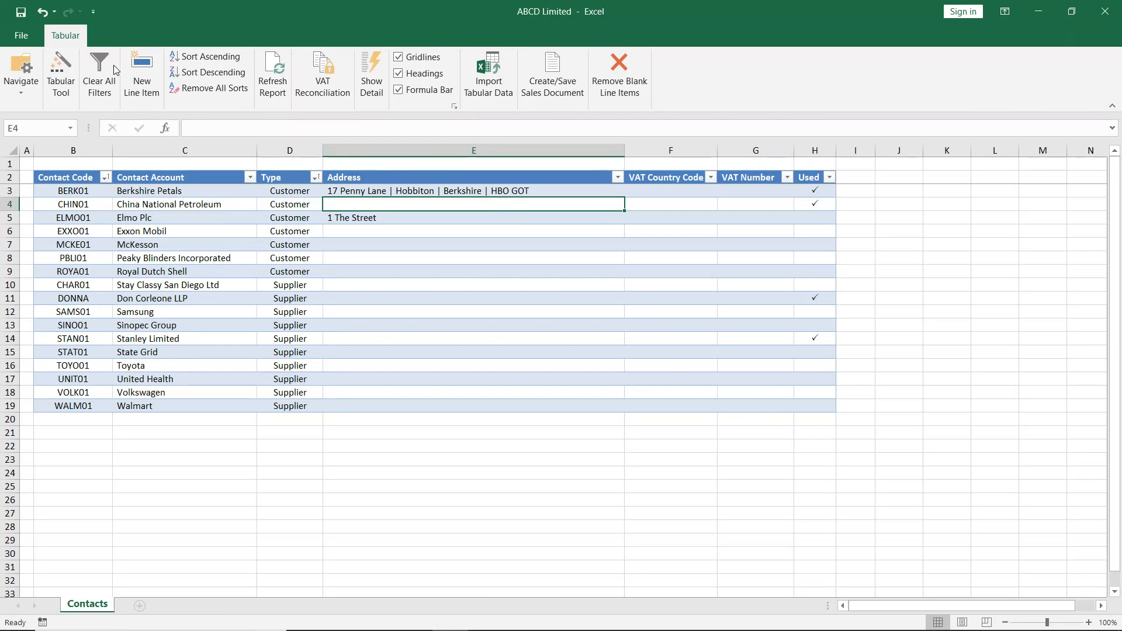
- Open the GL Accounts list and rename account 1501 to "Current investments - Unlisted2"
{"action": "left_click", "coordinate": [24, 87]}
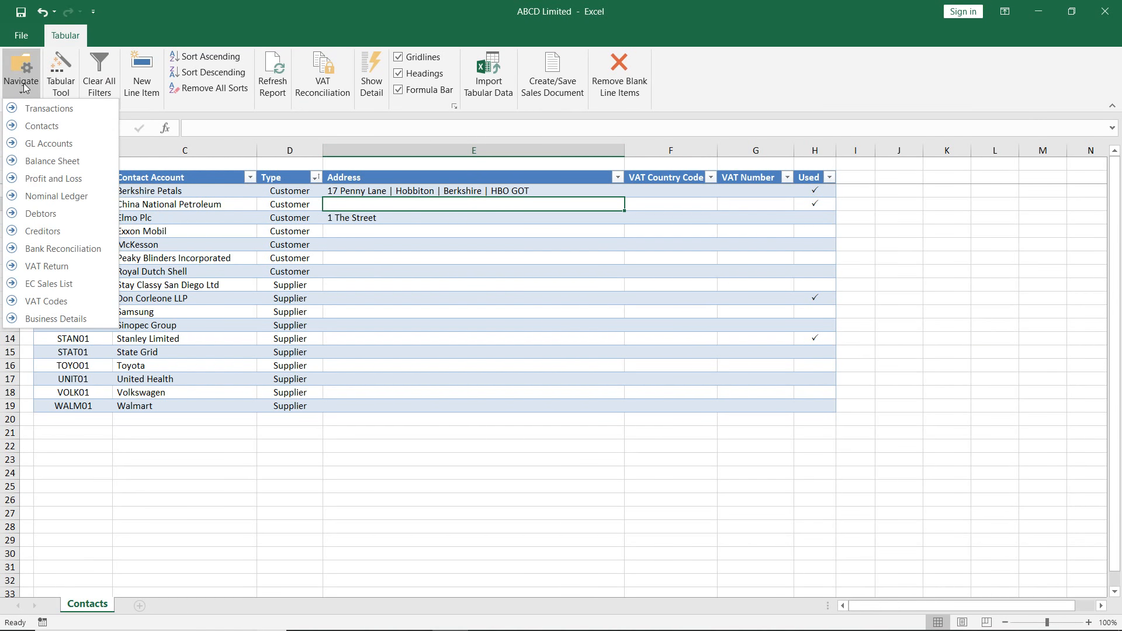
{"action": "left_click", "coordinate": [48, 143]}
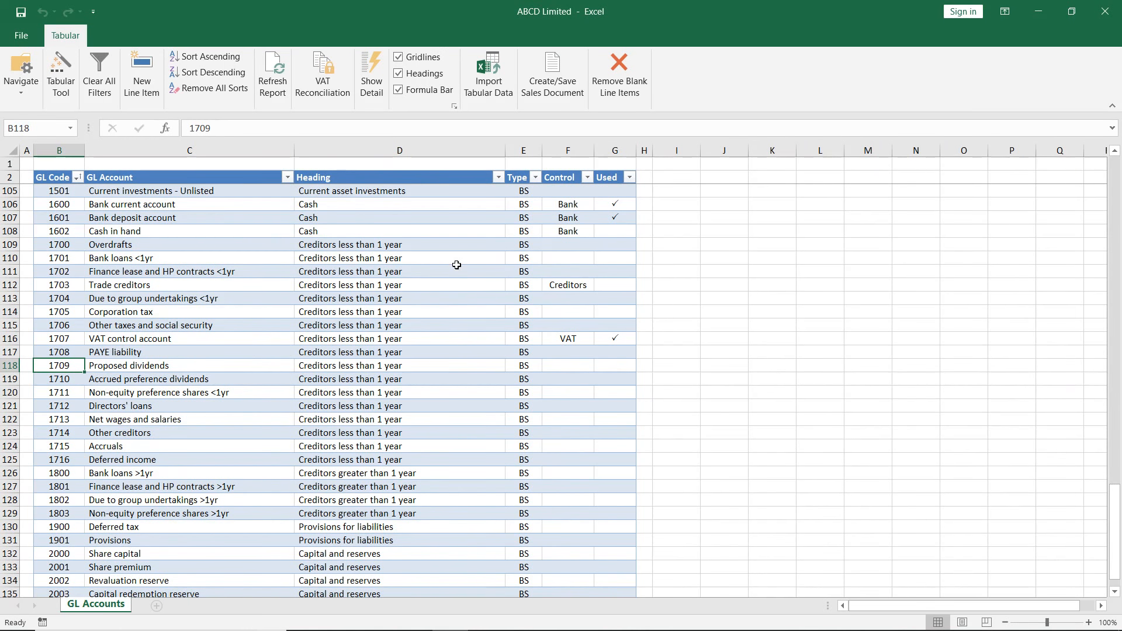
{"action": "scroll", "coordinate": [456, 264], "scroll_direction": "up", "scroll_amount": 1}
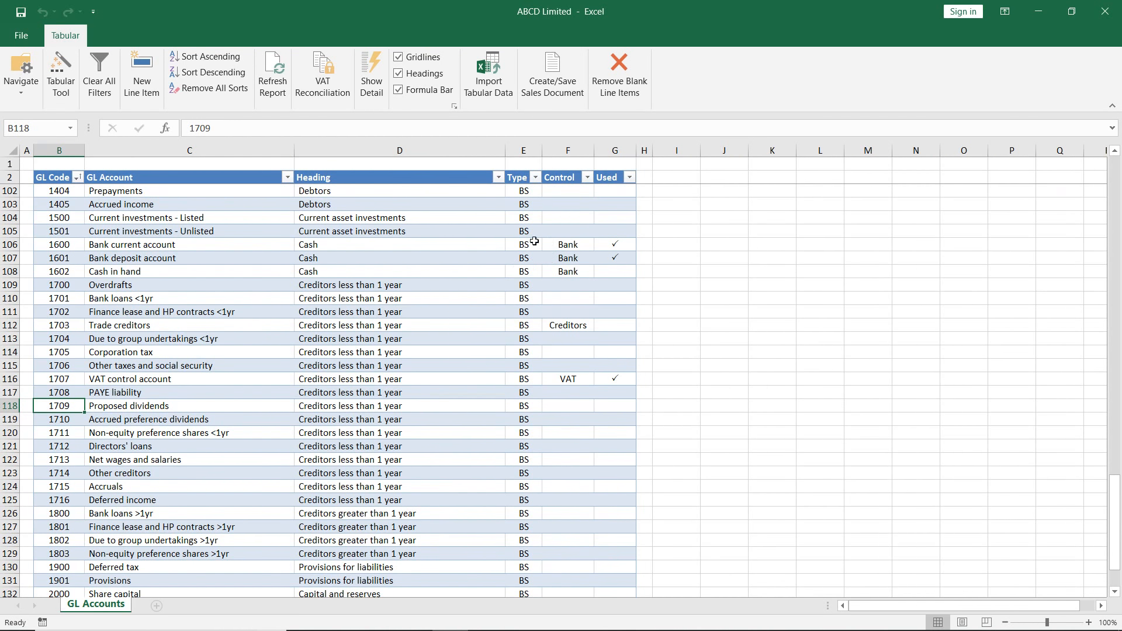
{"action": "left_click", "coordinate": [202, 226]}
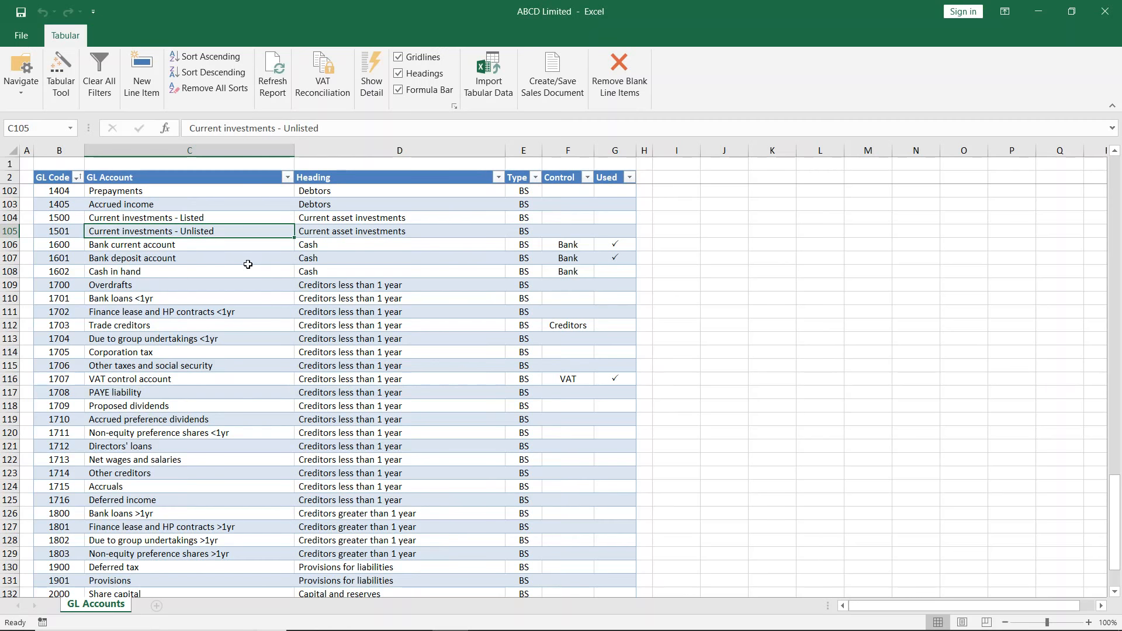
{"action": "left_click", "coordinate": [381, 131]}
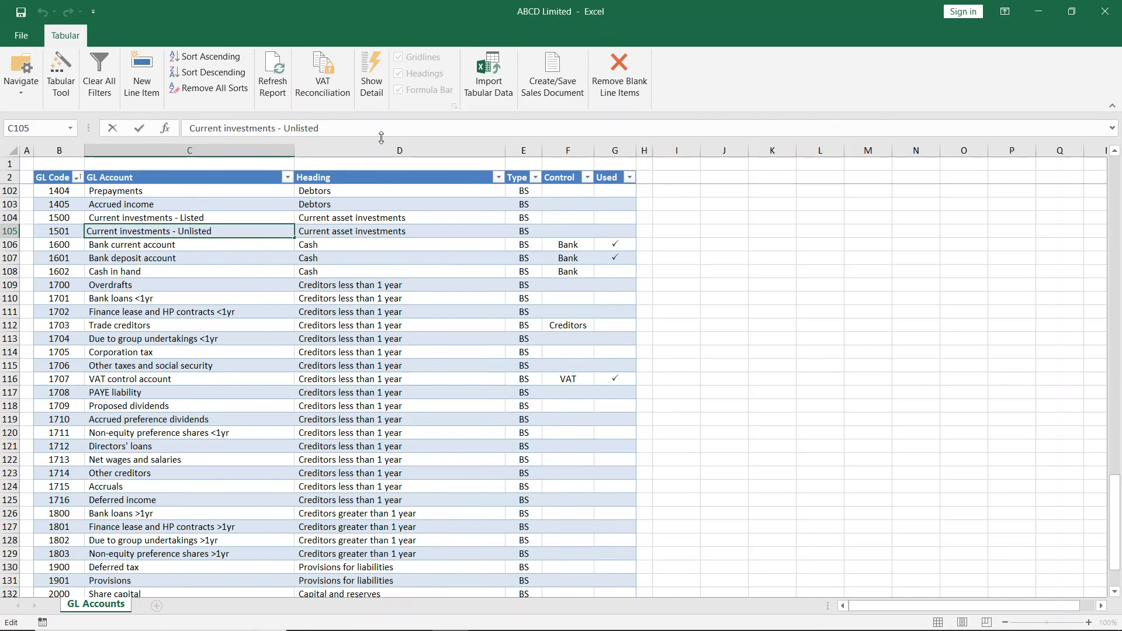
{"action": "type", "text": "2"}
{"action": "key", "text": "Return"}
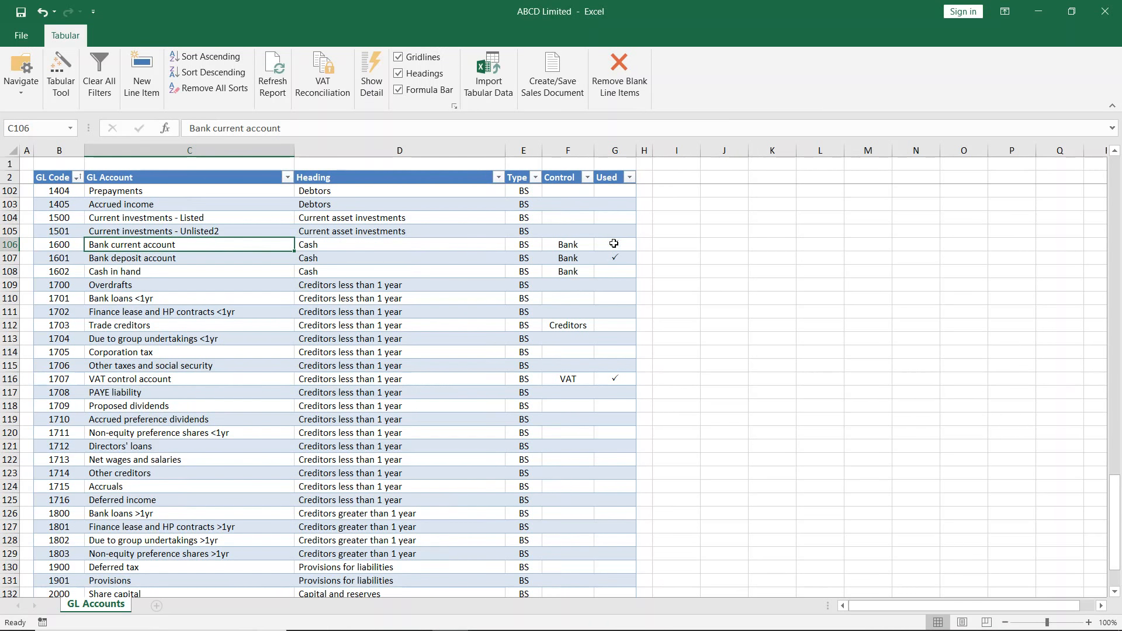
- Try to edit the name of GL account 1600 directly, open it for editing with the Tabular Tool and cancel
{"action": "double_click", "coordinate": [277, 248]}
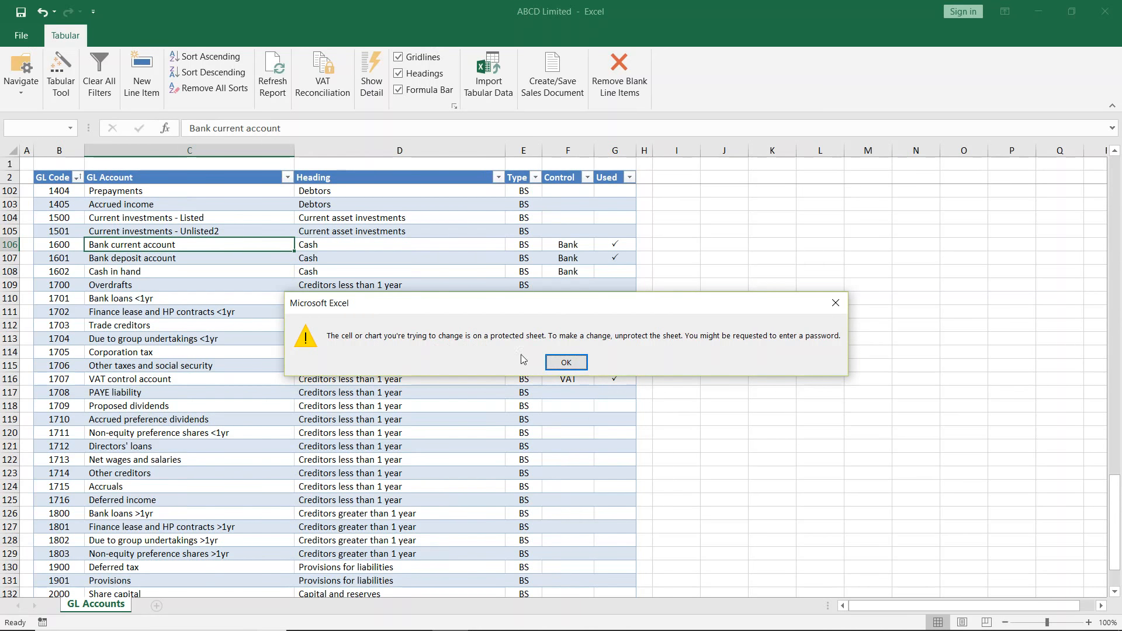
{"action": "left_click", "coordinate": [566, 363]}
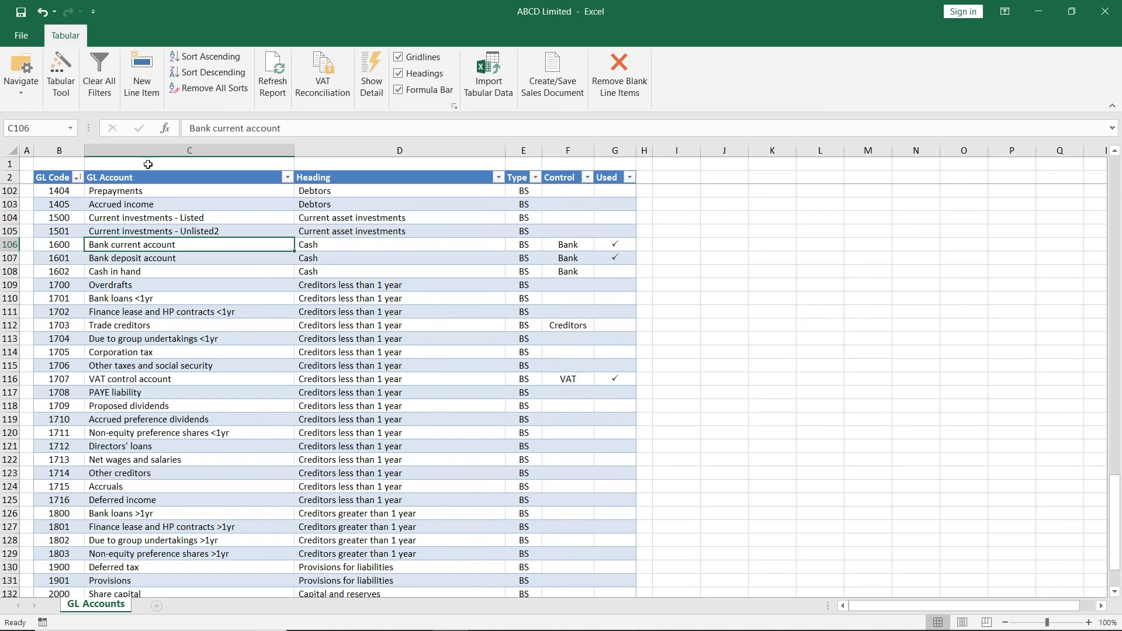
{"action": "left_click", "coordinate": [65, 64]}
{"action": "left_click", "coordinate": [539, 374]}
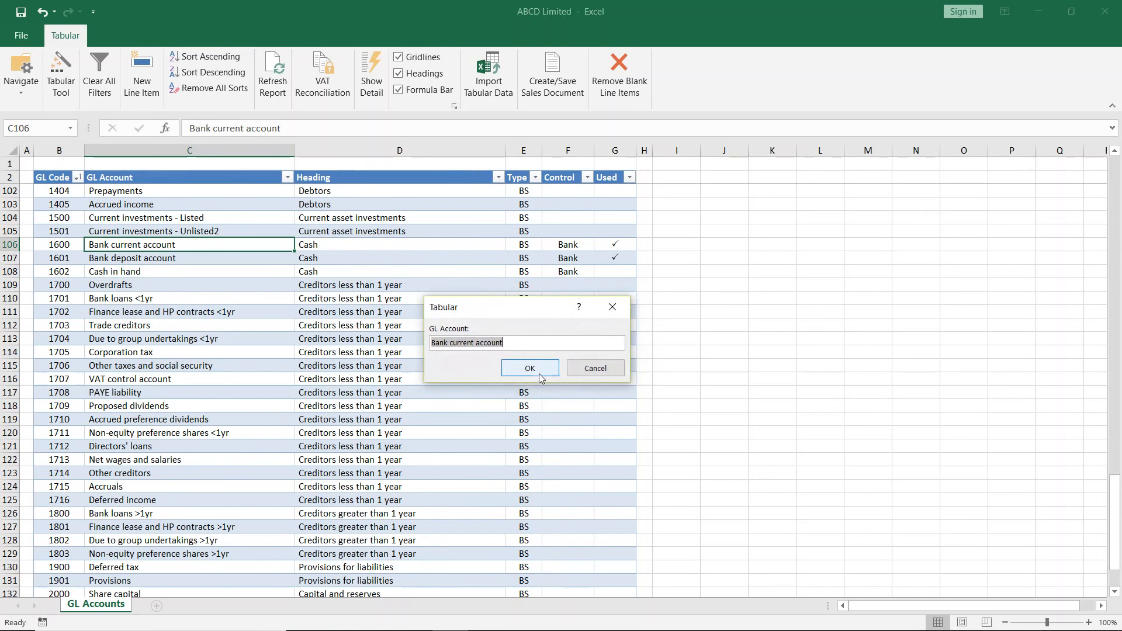
{"action": "left_click", "coordinate": [594, 369]}
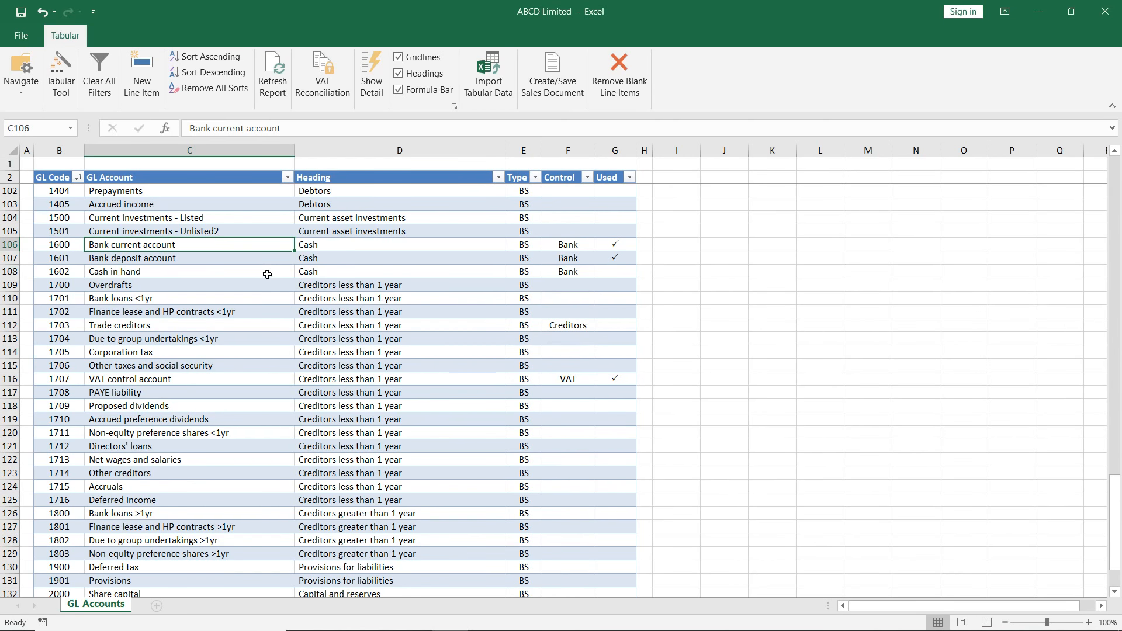
- Set the control setting of GL account 1501 to Bank with the Tabular Tool
{"action": "scroll", "coordinate": [427, 277], "scroll_direction": "up", "scroll_amount": 1}
{"action": "scroll", "coordinate": [427, 276], "scroll_direction": "up", "scroll_amount": 1}
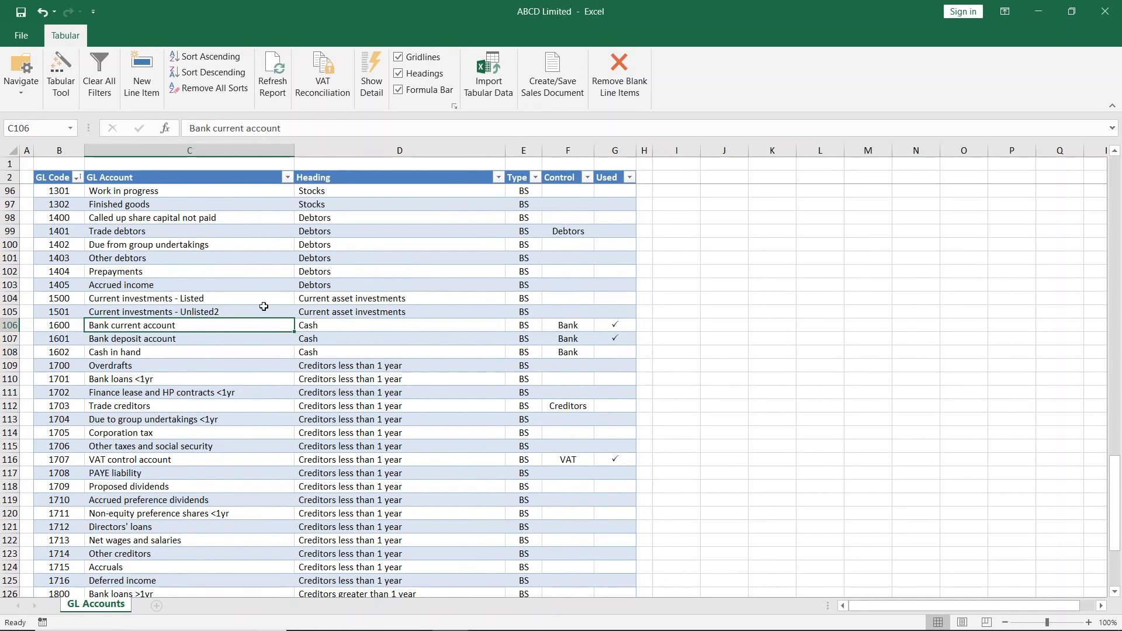
{"action": "left_click", "coordinate": [564, 313]}
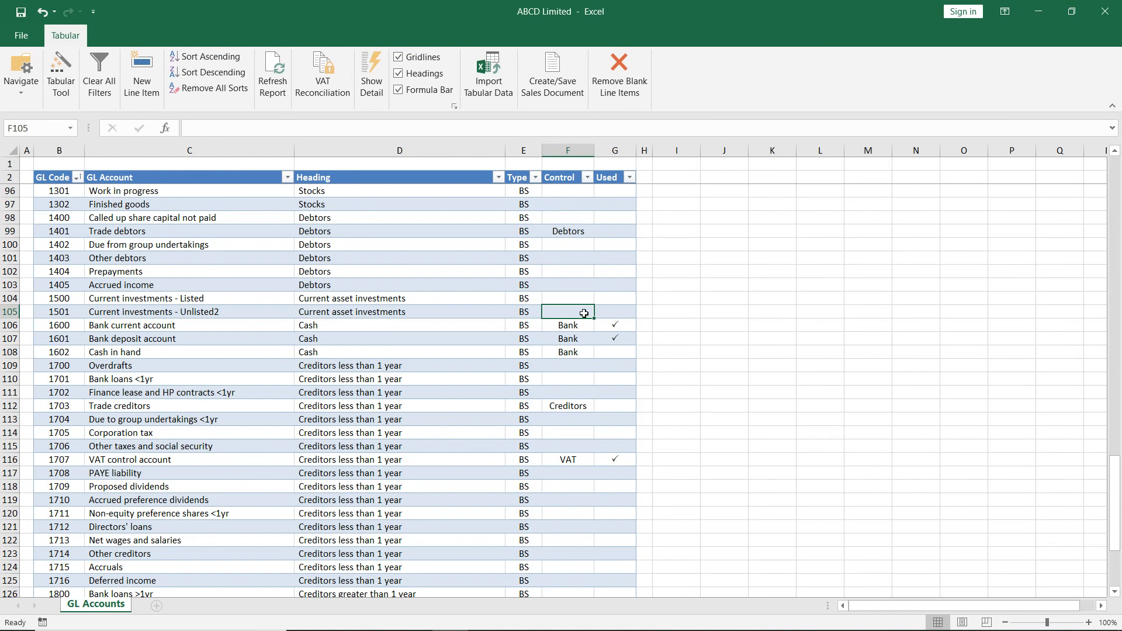
{"action": "left_click", "coordinate": [58, 70]}
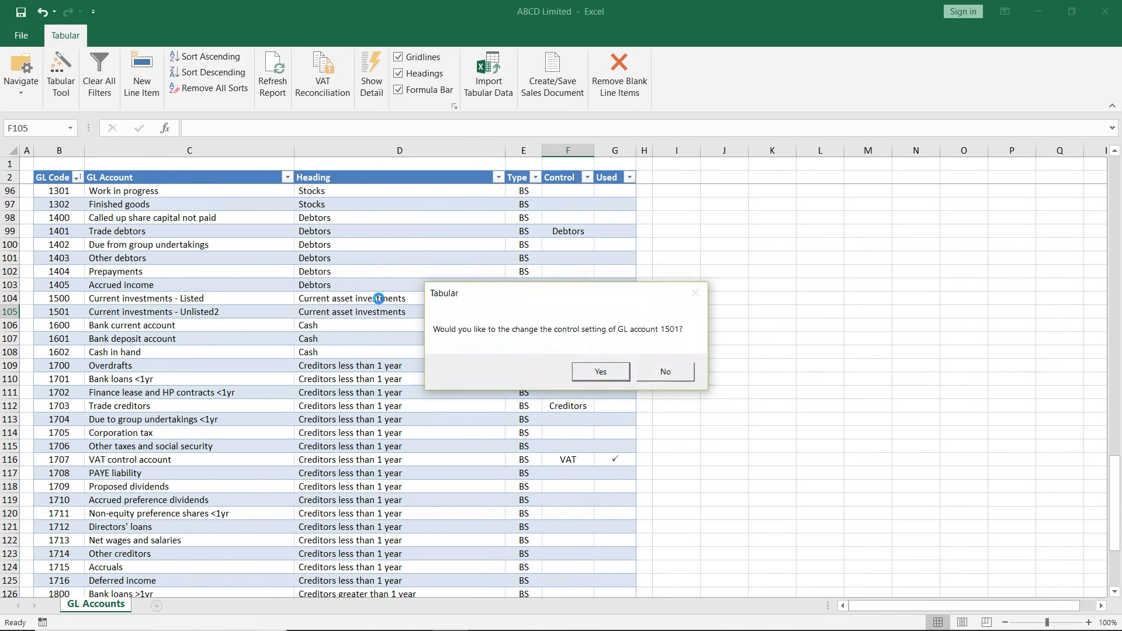
{"action": "left_click", "coordinate": [599, 371]}
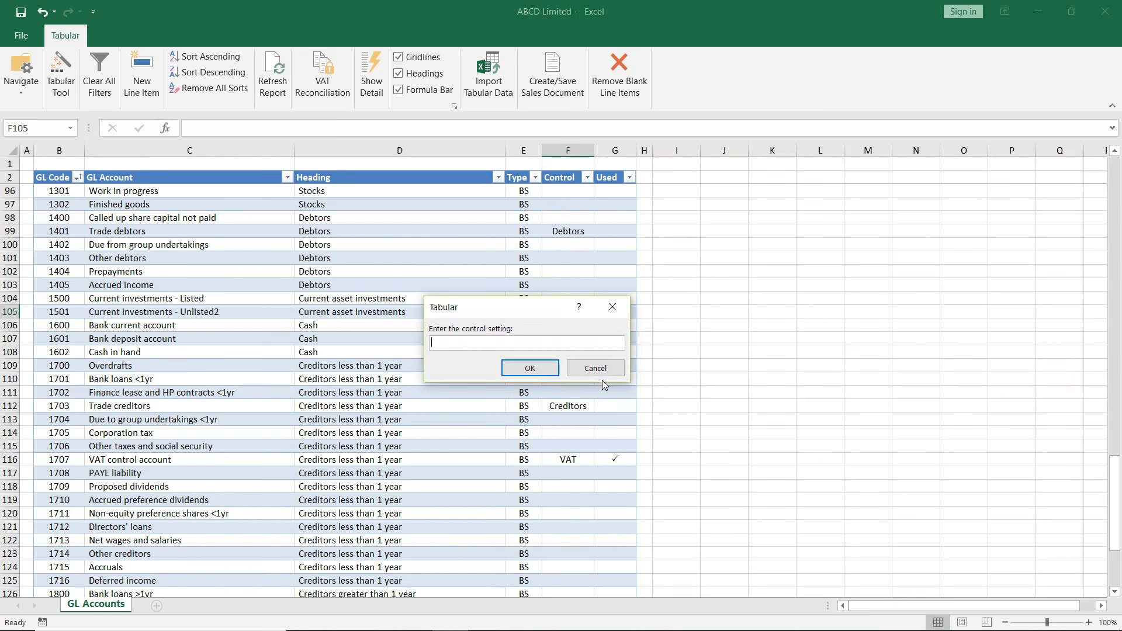
{"action": "type", "text": "Bank"}
{"action": "left_click", "coordinate": [517, 370]}
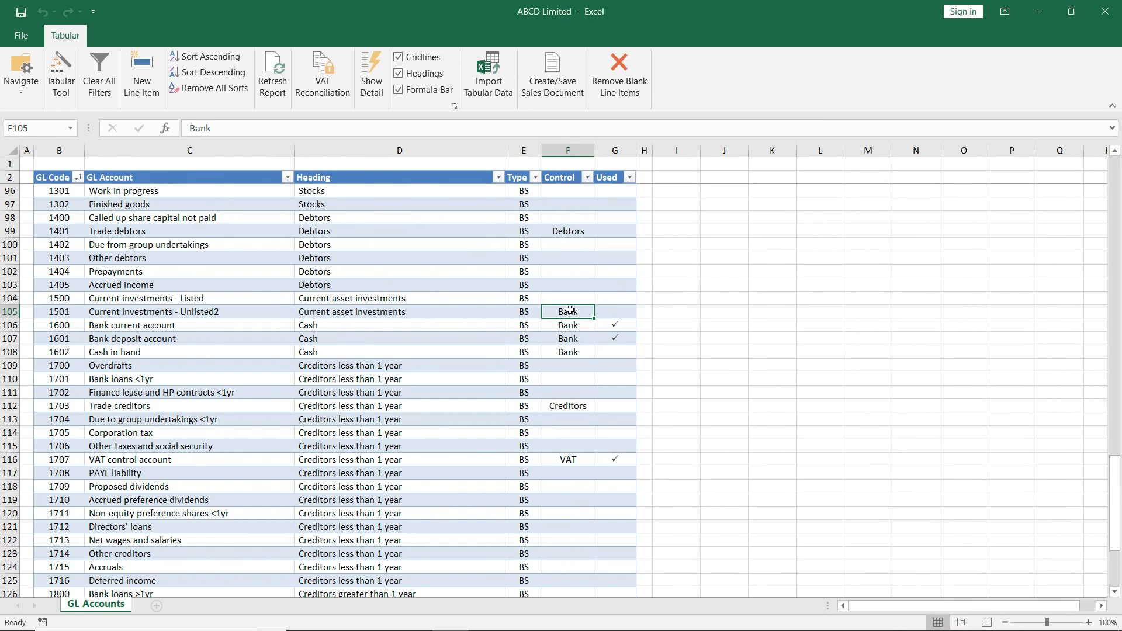
{"action": "left_click_drag", "start_coordinate": [59, 312], "coordinate": [602, 312]}
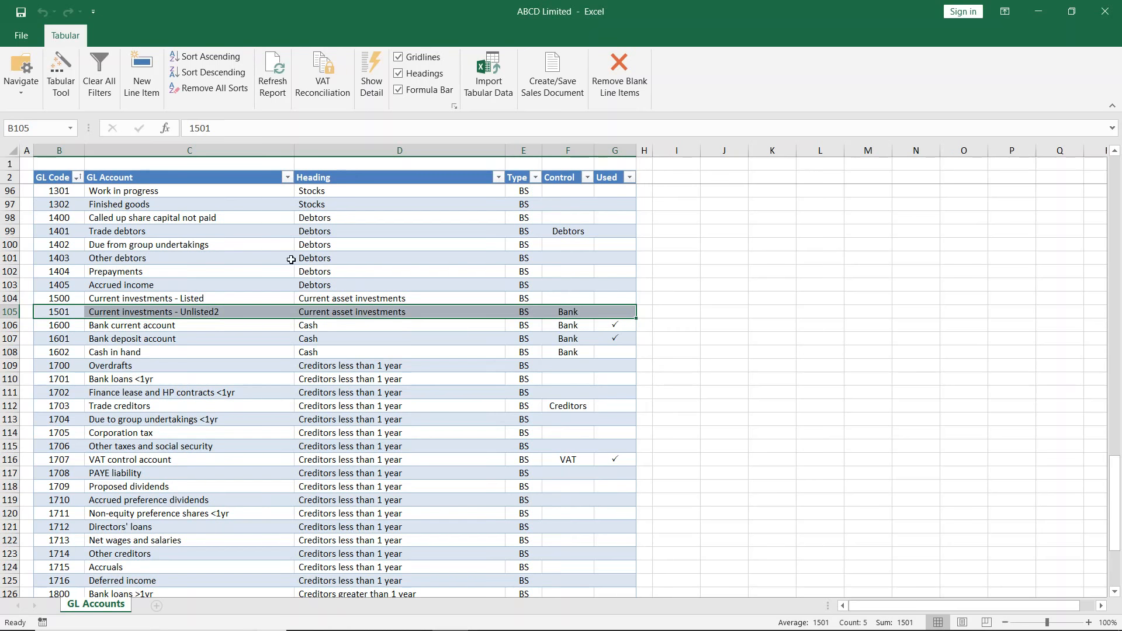
- Unlock the whole Heading column for editing with the Tabular Tool and check the headings of accounts 1600, 1601 and 1707
{"action": "left_click", "coordinate": [360, 171]}
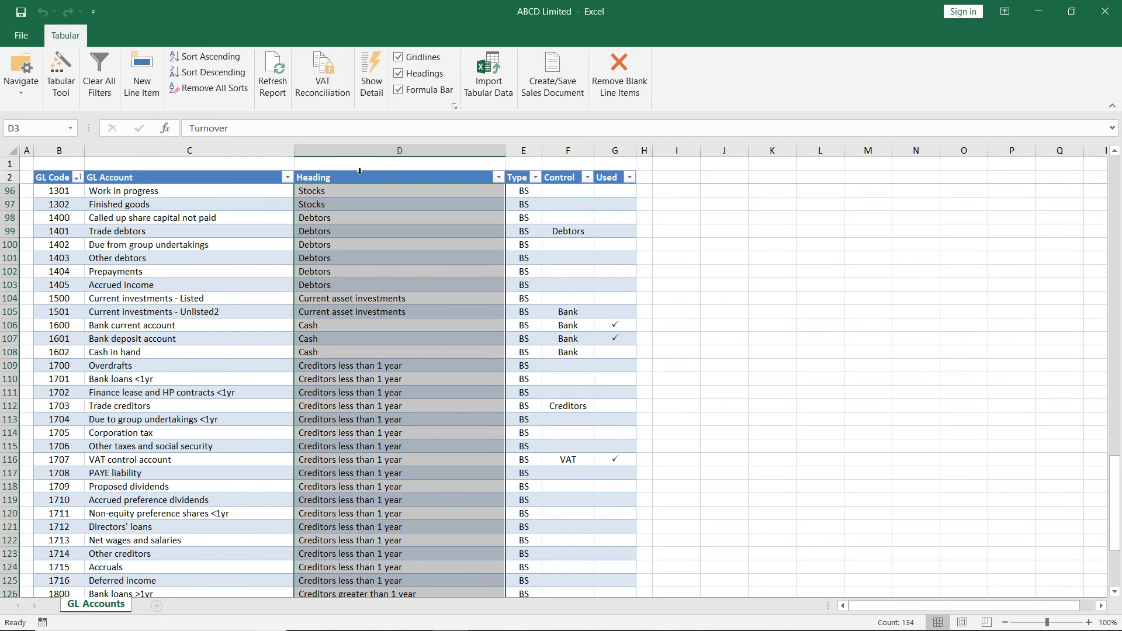
{"action": "left_click", "coordinate": [61, 68]}
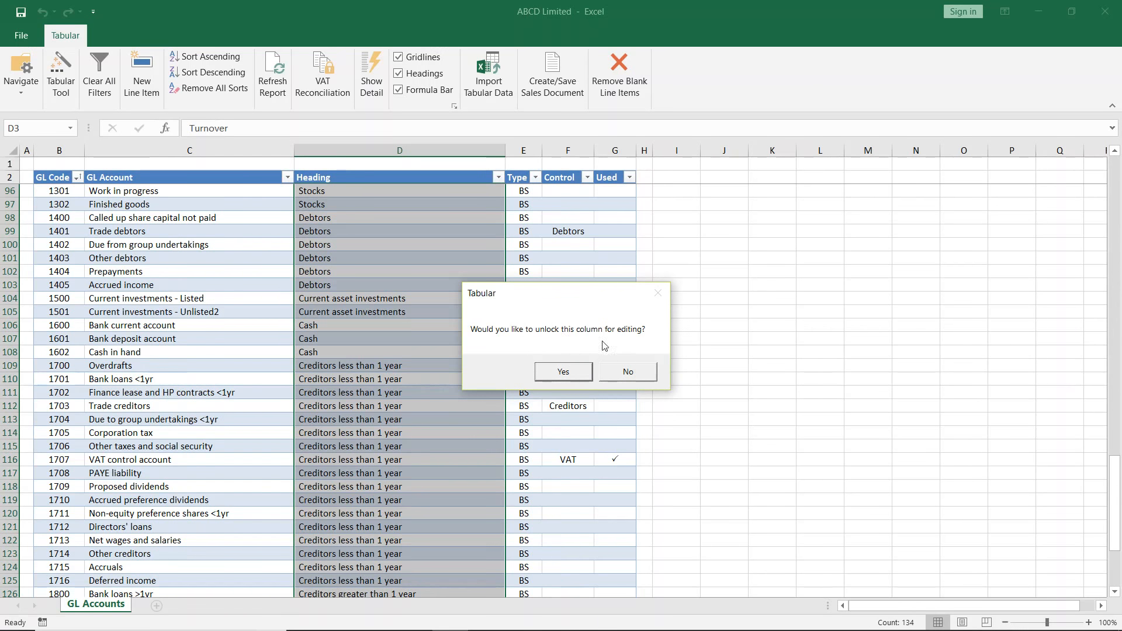
{"action": "left_click", "coordinate": [588, 375]}
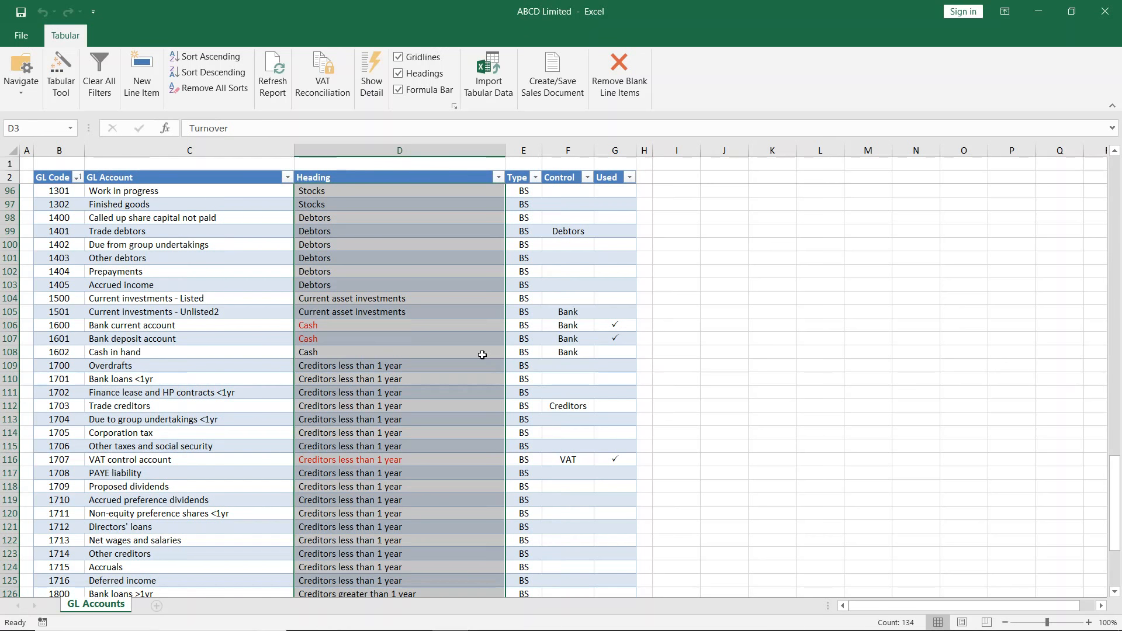
{"action": "left_click", "coordinate": [348, 325]}
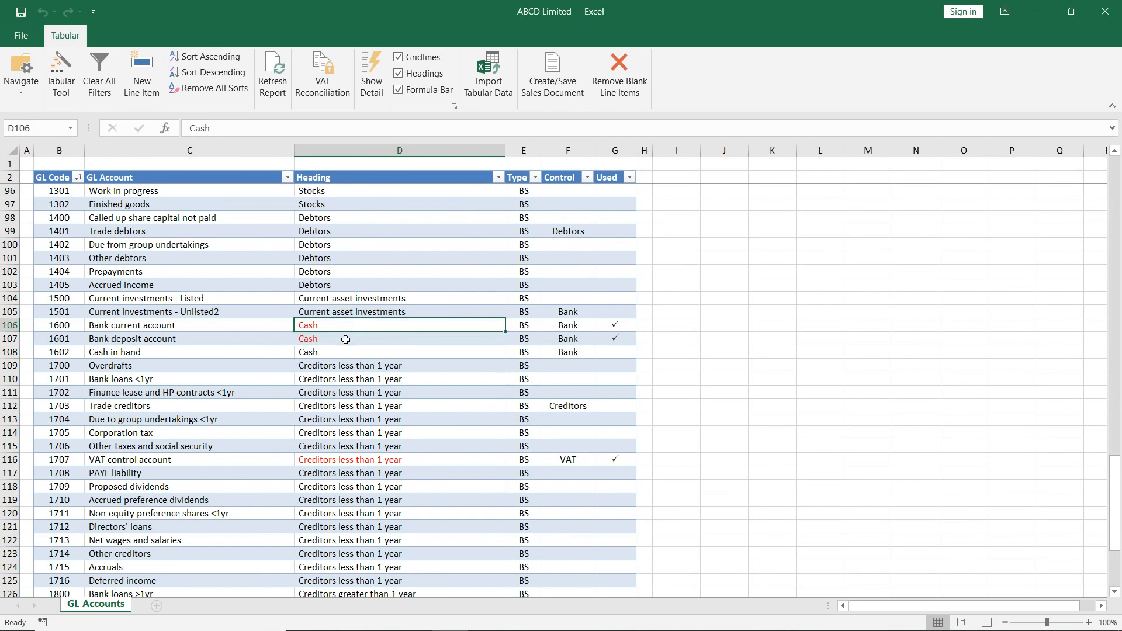
{"action": "left_click", "coordinate": [345, 338]}
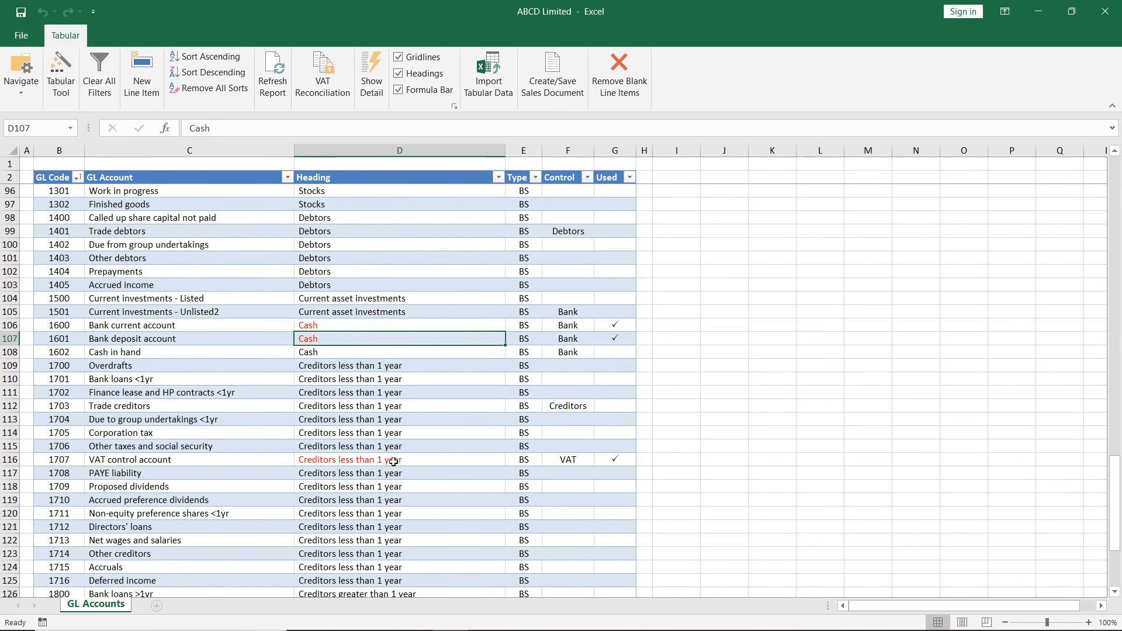
{"action": "left_click", "coordinate": [440, 463]}
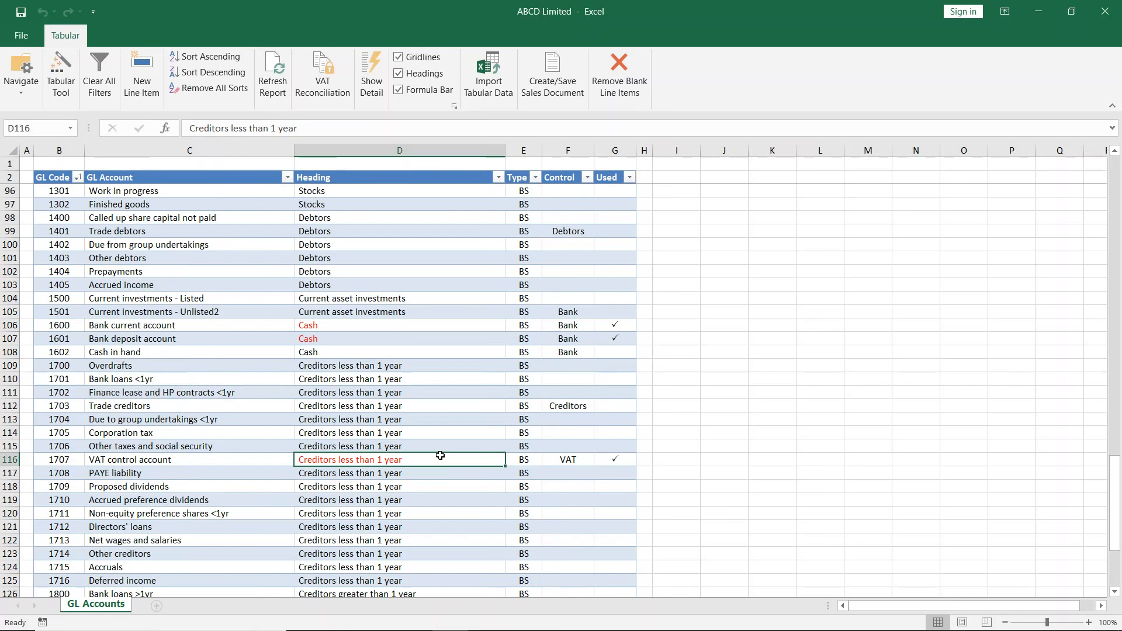
- Change the heading of GL account 1400 to "Debtors < 1 year" and fill it down through account 1405
{"action": "left_click", "coordinate": [360, 284]}
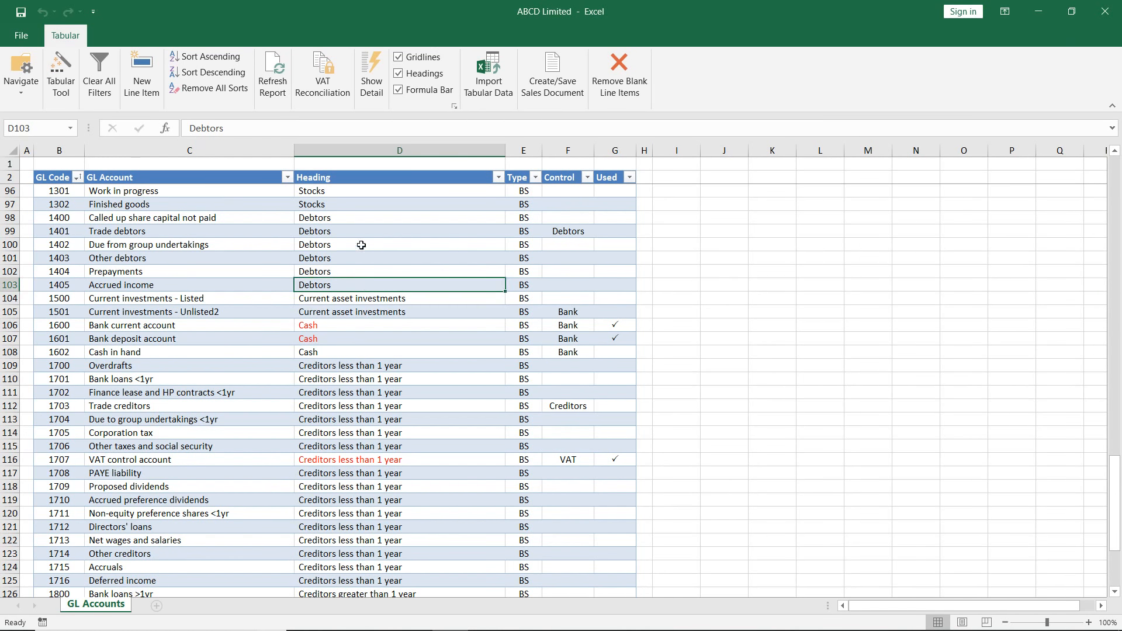
{"action": "left_click", "coordinate": [359, 221]}
{"action": "left_click", "coordinate": [252, 128]}
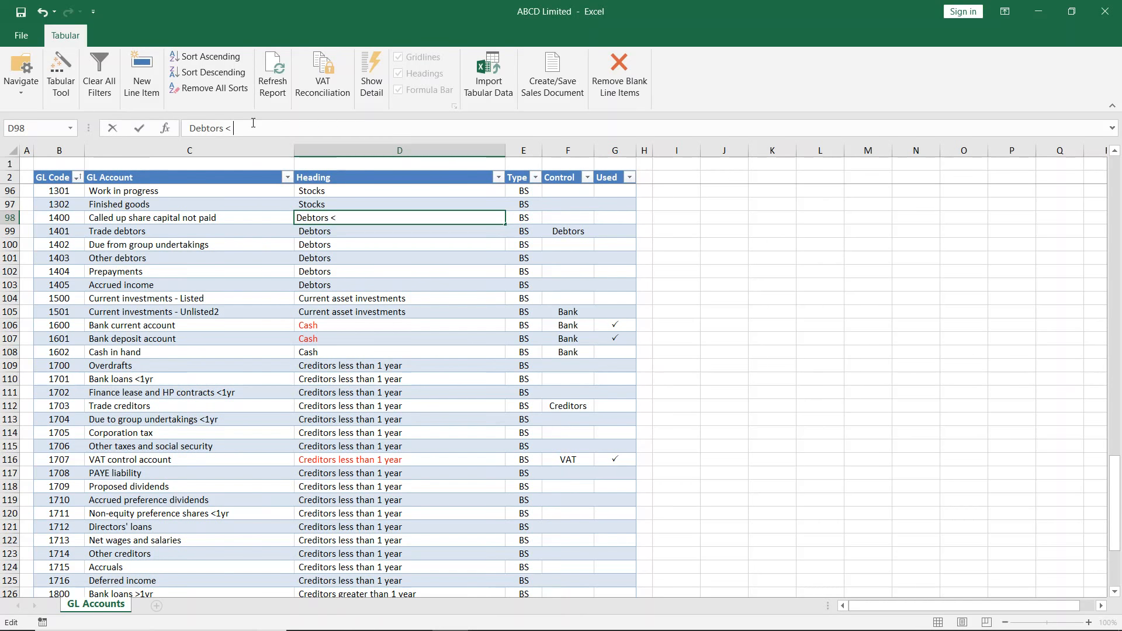
{"action": "type", "text": "< 1 year"}
{"action": "key", "text": "Return"}
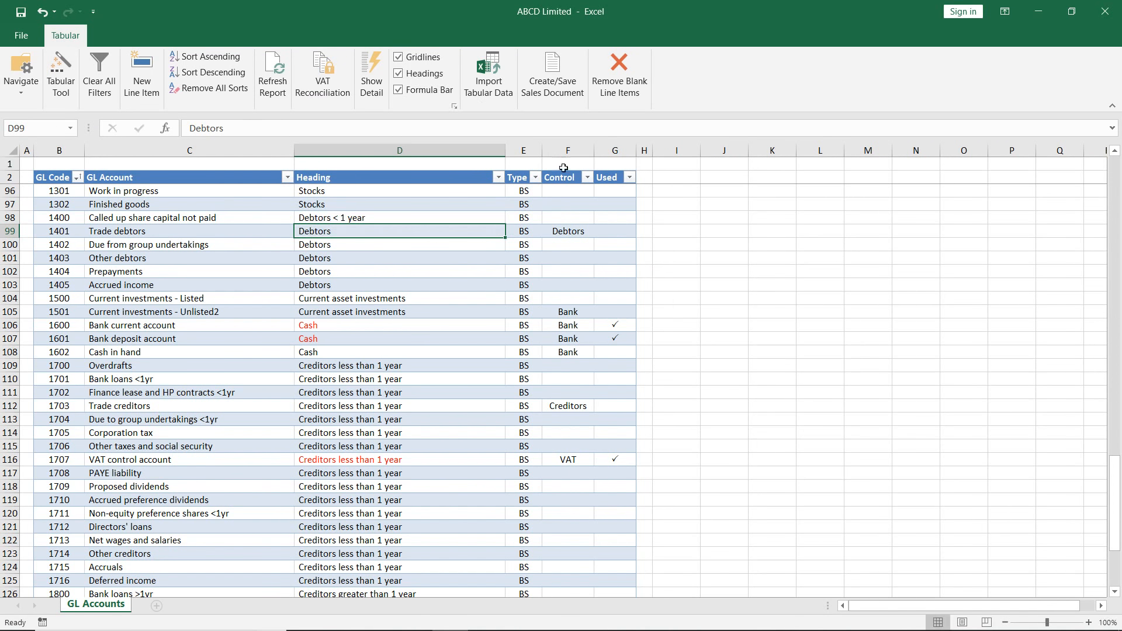
{"action": "left_click", "coordinate": [401, 206]}
{"action": "left_click", "coordinate": [409, 217]}
{"action": "left_click_drag", "start_coordinate": [505, 224], "coordinate": [496, 295]}
{"action": "left_click", "coordinate": [451, 312]}
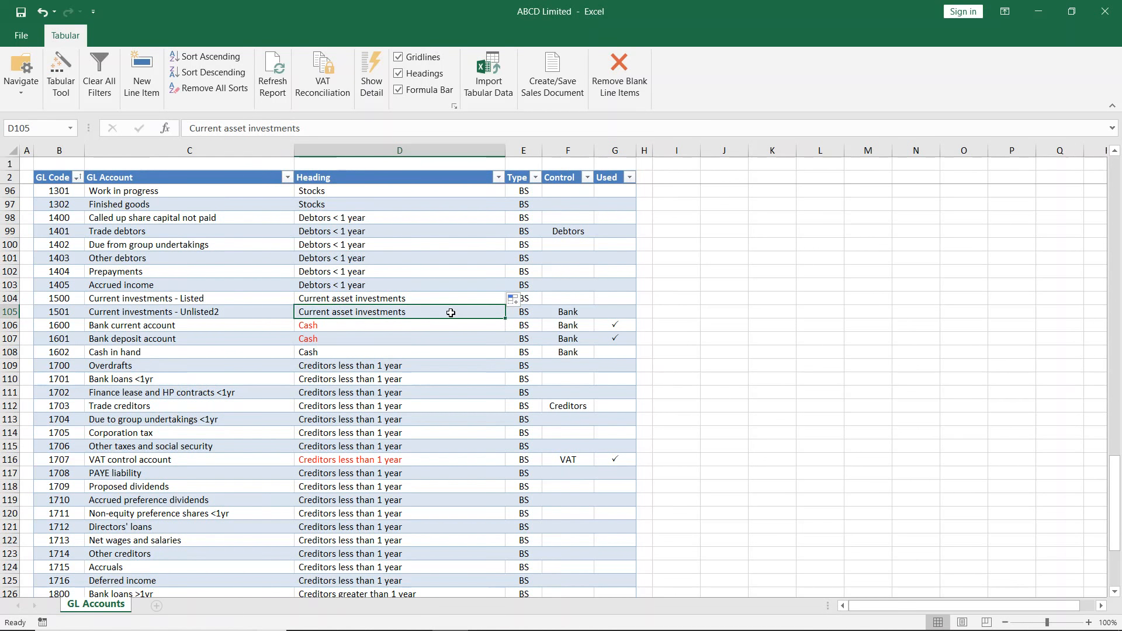
- Open the Balance Sheet report and enter 15/4/2019 as its balance sheet date with the Tabular Tool
{"action": "left_click", "coordinate": [21, 88]}
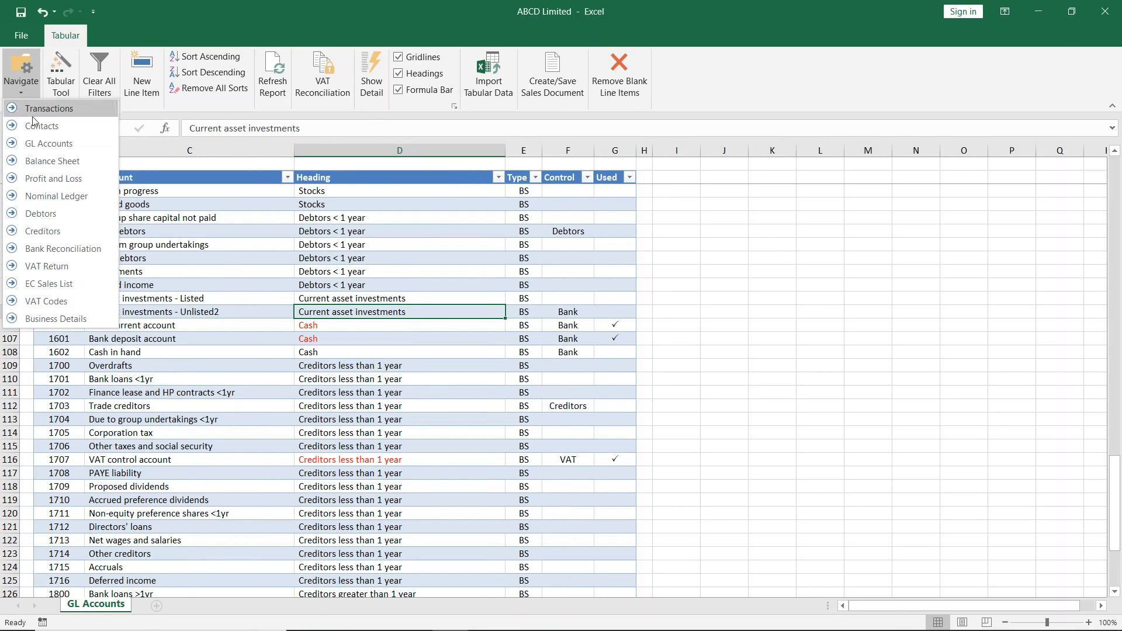
{"action": "left_click", "coordinate": [52, 161]}
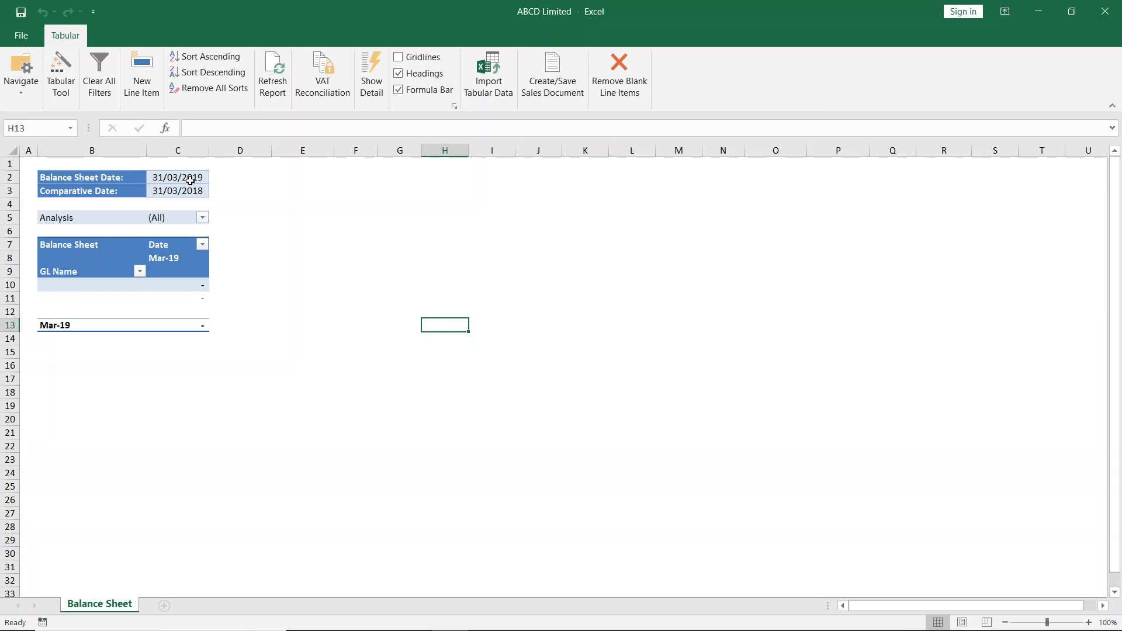
{"action": "left_click", "coordinate": [190, 179]}
{"action": "left_click", "coordinate": [192, 190]}
{"action": "left_click", "coordinate": [192, 177]}
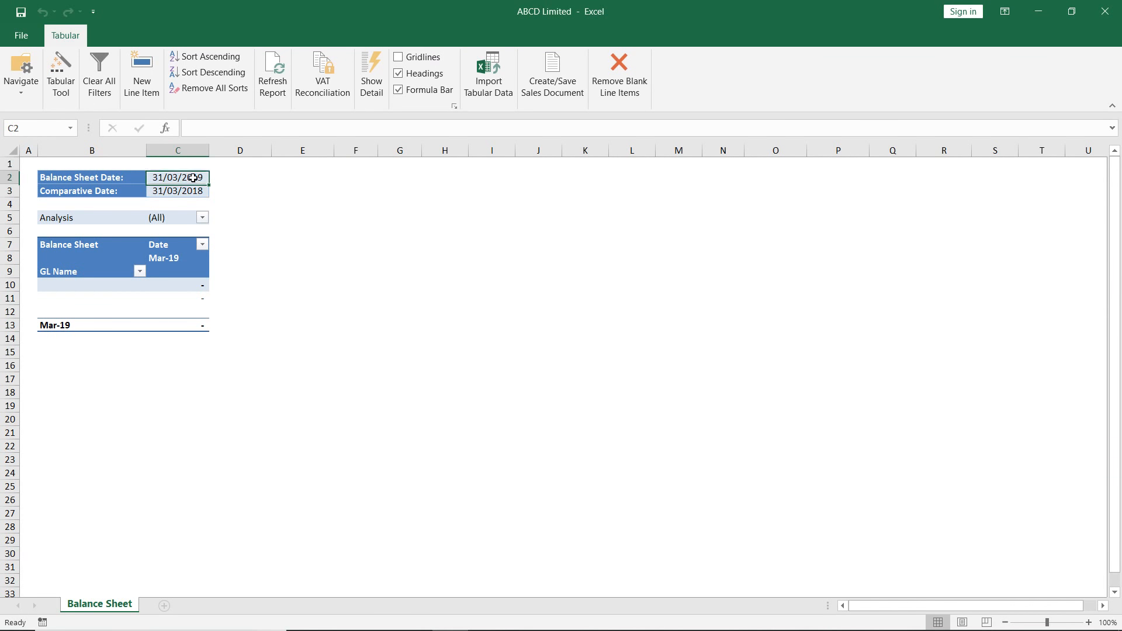
{"action": "left_click", "coordinate": [62, 75]}
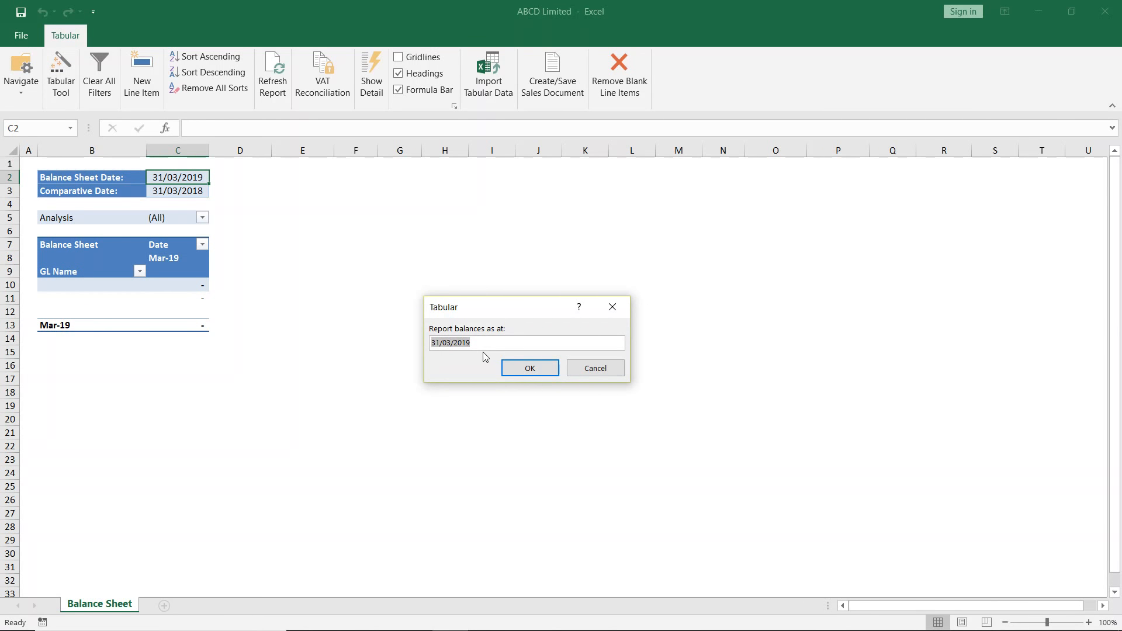
{"action": "left_click", "coordinate": [452, 346]}
{"action": "key", "text": "BackSpace"}
{"action": "key", "text": "BackSpace"}
{"action": "key", "text": "BackSpace"}
{"action": "key", "text": "BackSpace"}
{"action": "key", "text": "BackSpace"}
{"action": "type", "text": "15/4"}
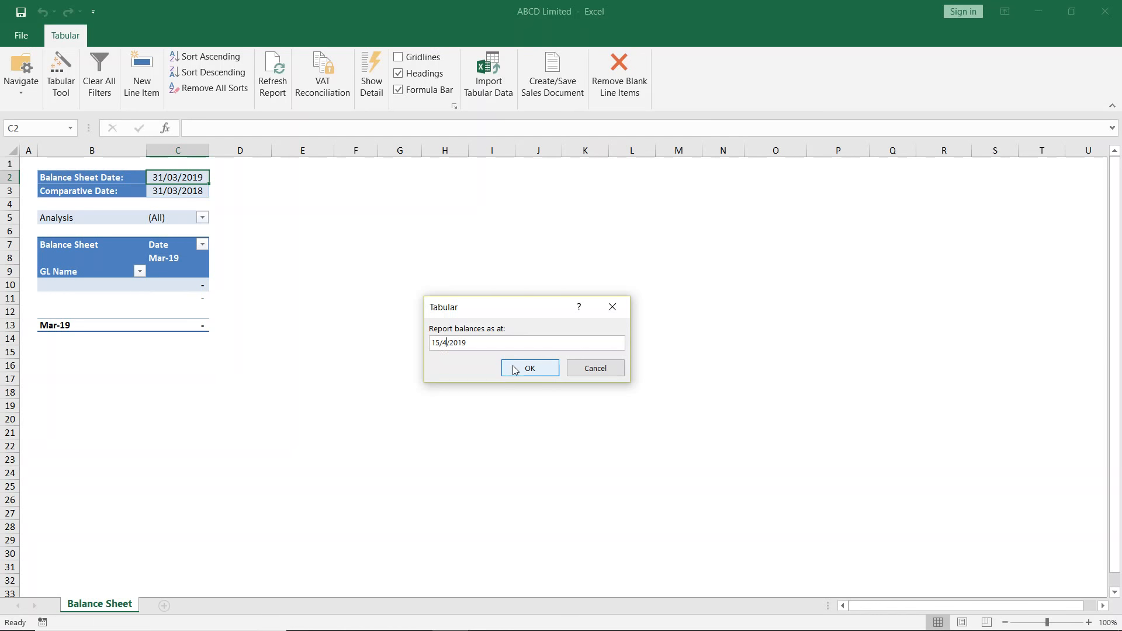
{"action": "left_click", "coordinate": [514, 369]}
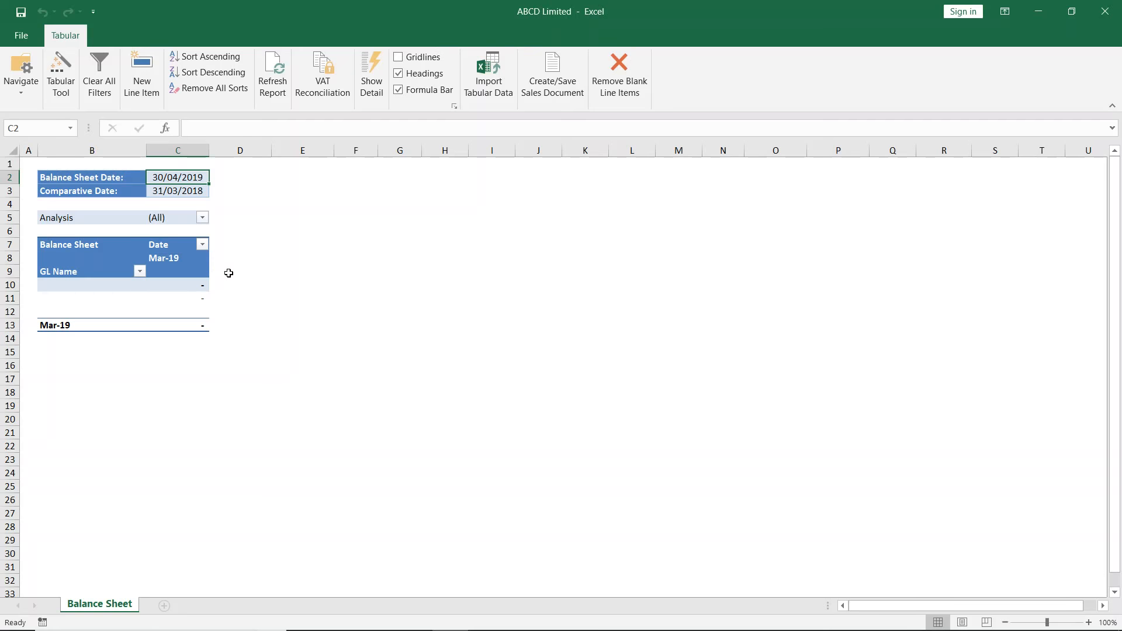
- Refresh the Balance Sheet report and collapse the monthly columns under Movement
{"action": "left_click", "coordinate": [274, 71]}
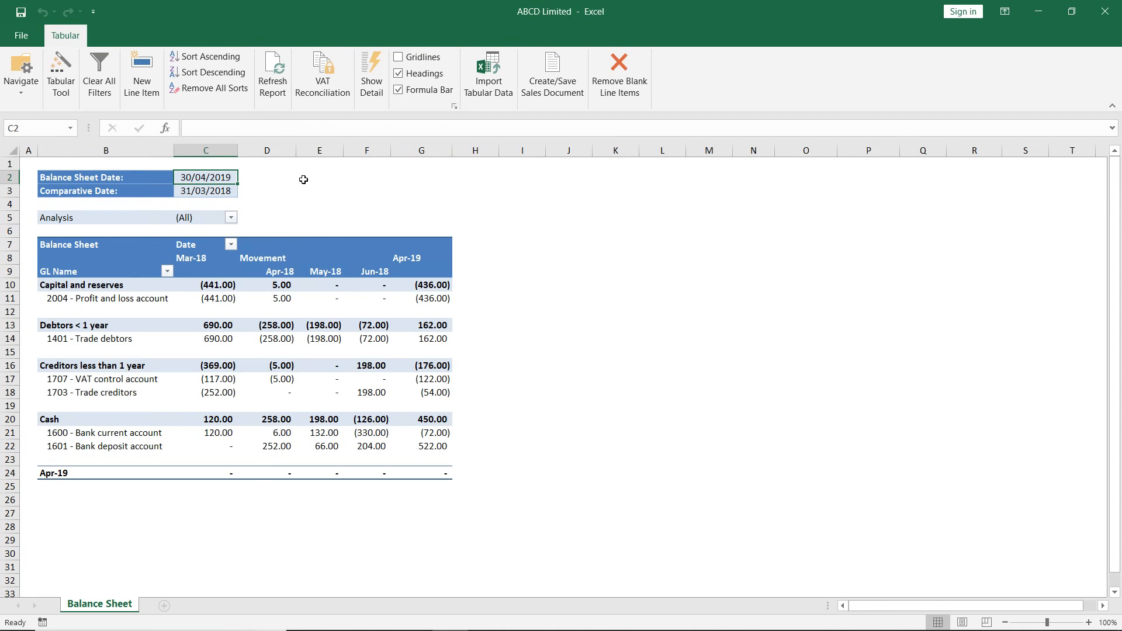
{"action": "double_click", "coordinate": [266, 258]}
{"action": "left_click", "coordinate": [352, 191]}
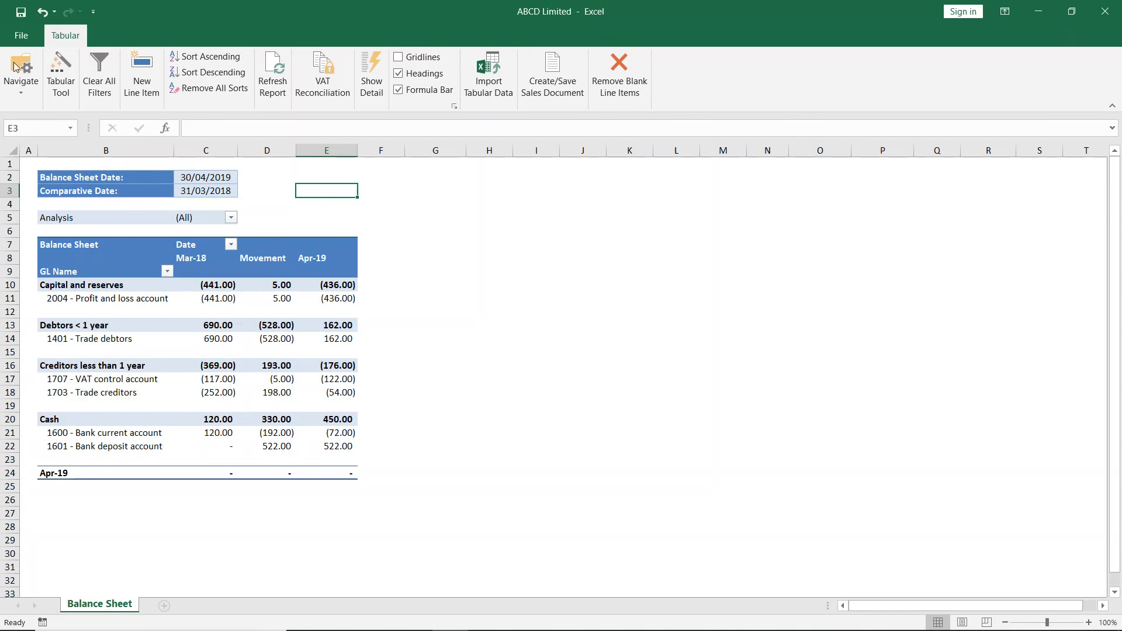
- Open the list of the workbook's sheets and reports for navigation
{"action": "left_click", "coordinate": [26, 86]}
{"action": "left_click", "coordinate": [26, 85]}
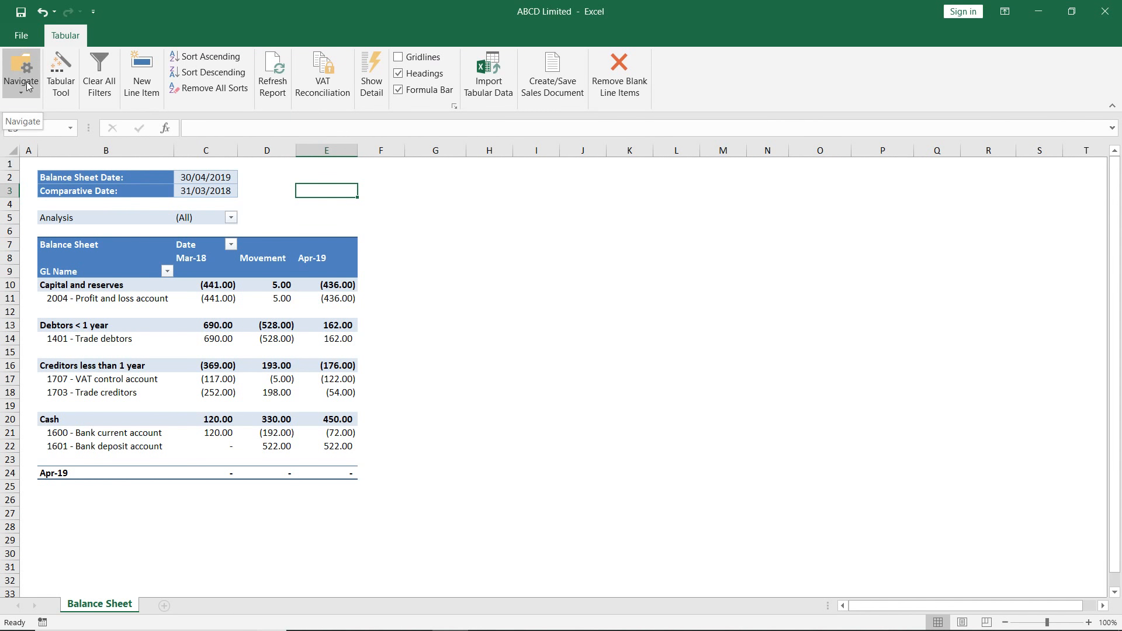